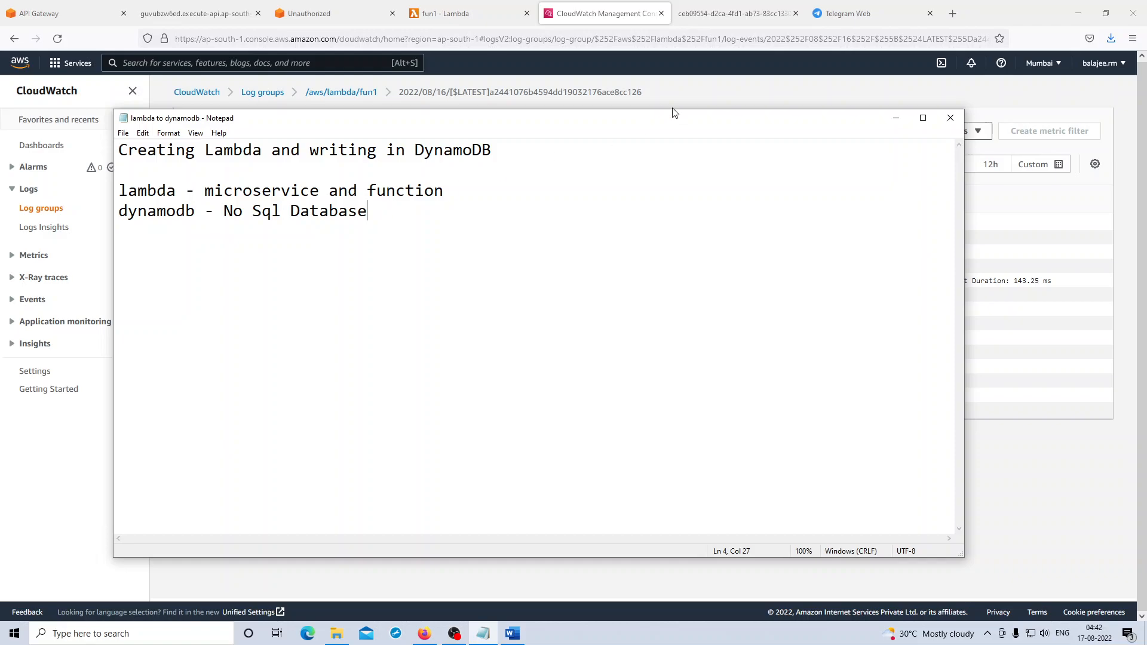
- Minimize the notes, switch to the fun1 Lambda function page and reload it
click(893, 118)
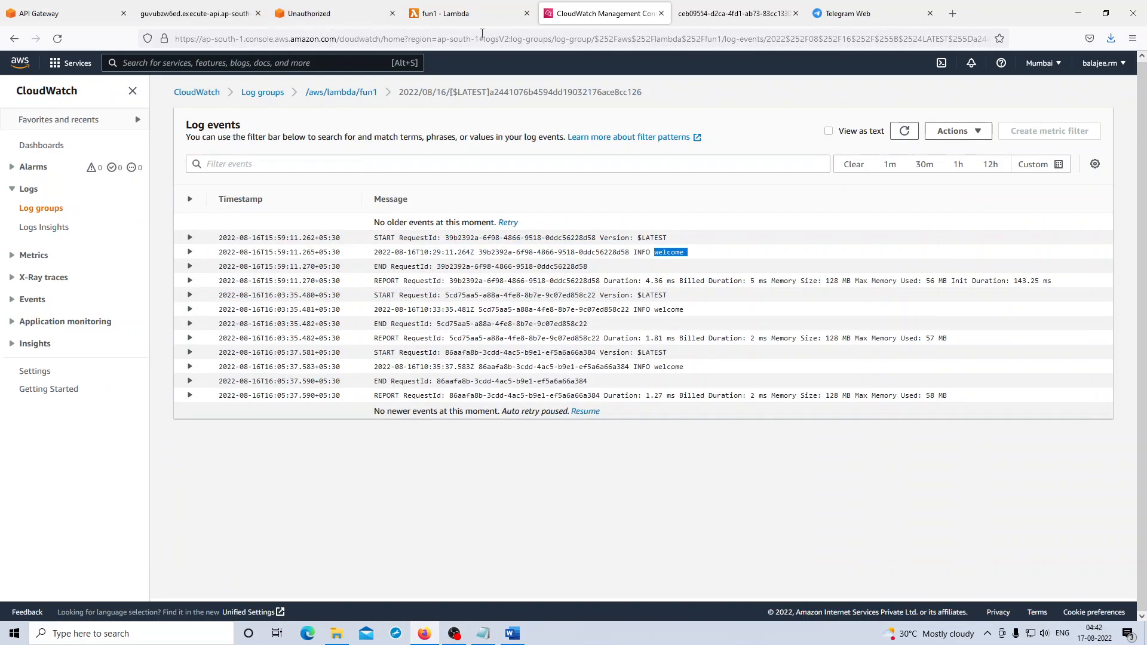
click(469, 15)
scroll(327, 262, up, 3)
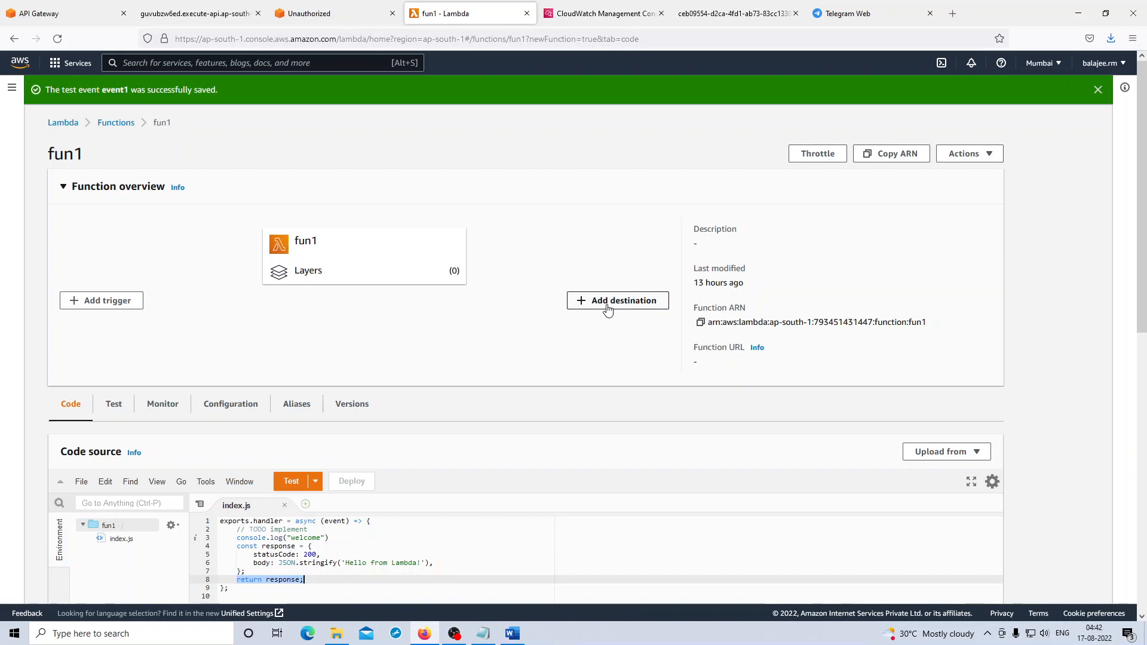
click(58, 39)
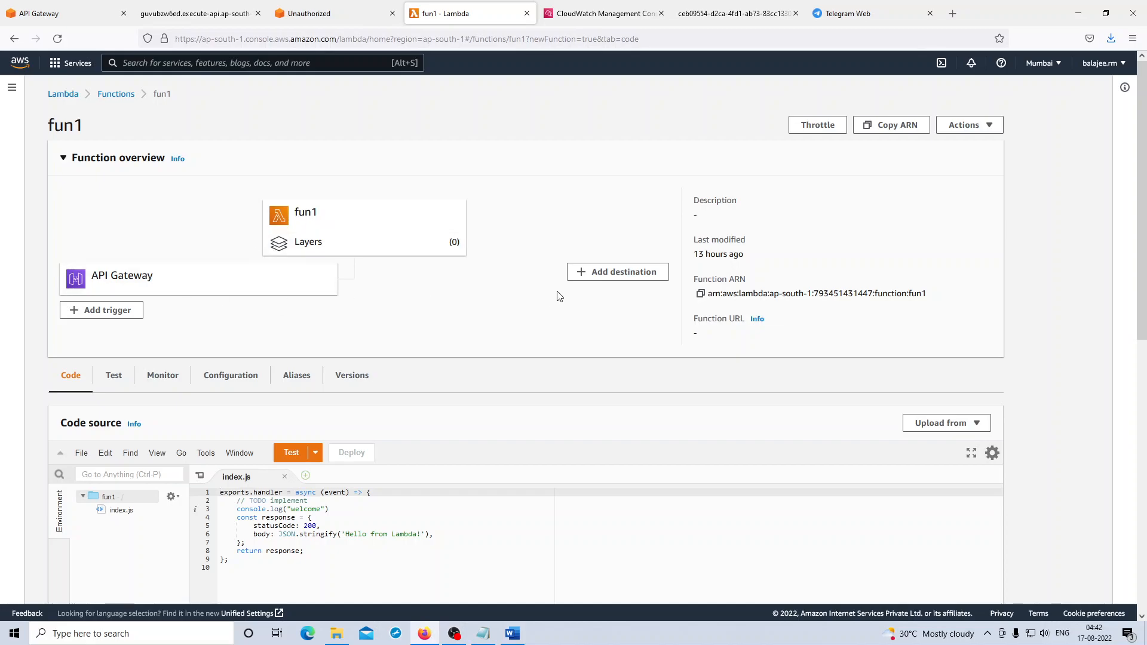
- Delete all the existing handler code from index.js in the fun1 function
scroll(542, 297, down, 1)
scroll(541, 297, down, 3)
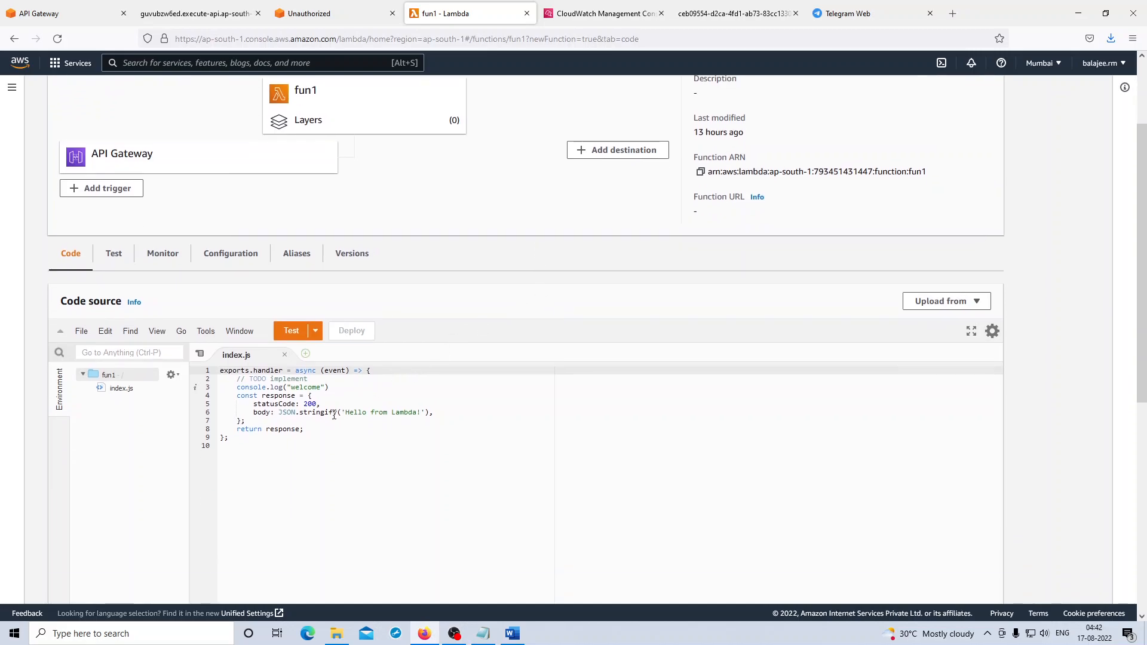
click(329, 435)
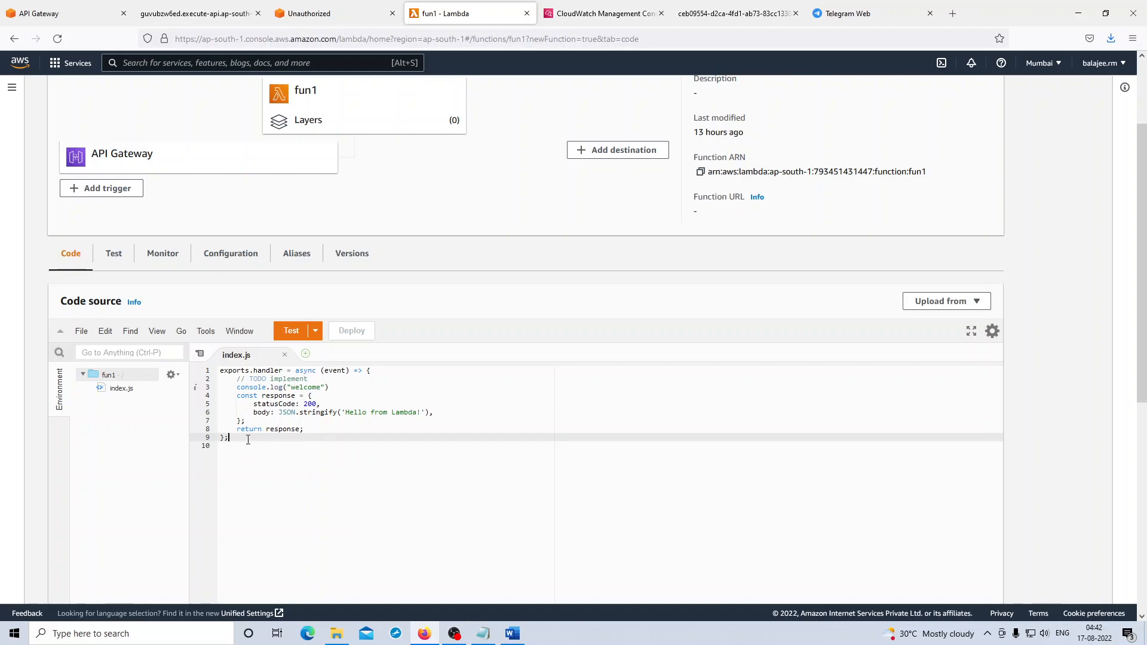
drag(248, 439, 216, 373)
key(BackSpace)
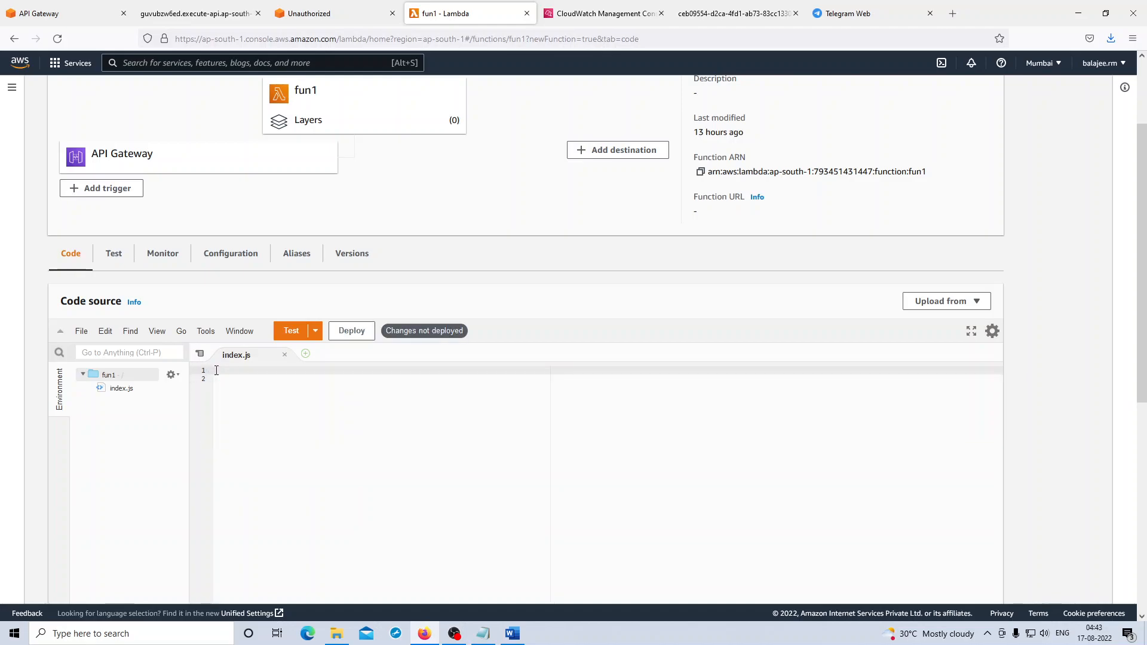
- Copy the Node.js code for writing to DynamoDB from the Lab Guidance Word document and paste it into index.js
click(512, 633)
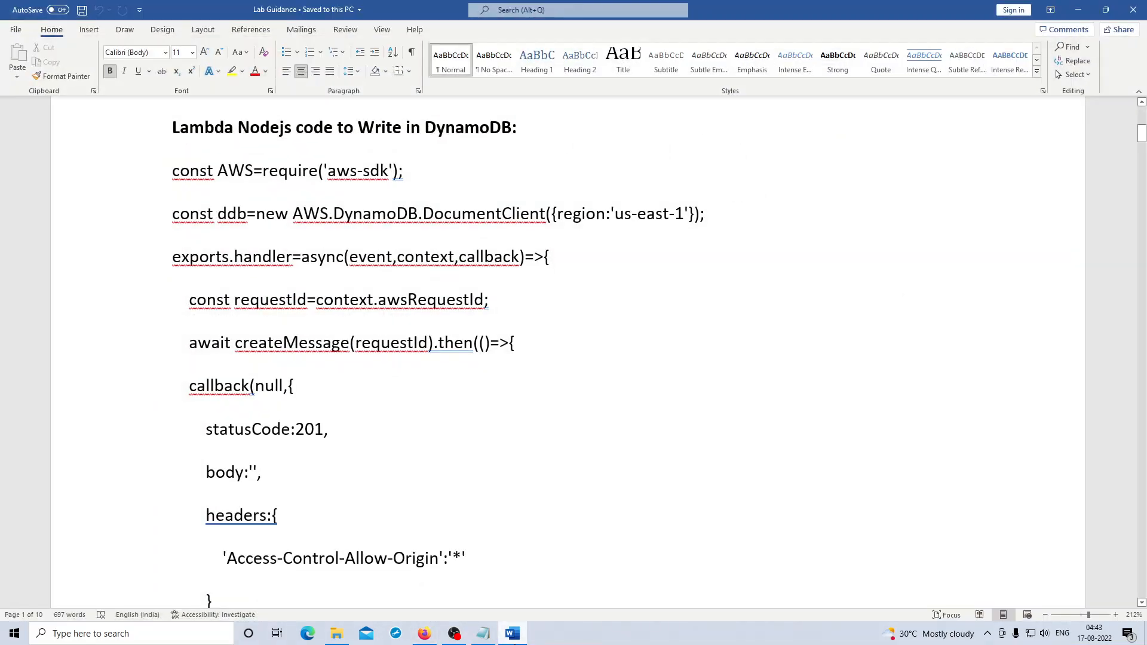
drag(172, 171, 455, 550)
key(ctrl+c)
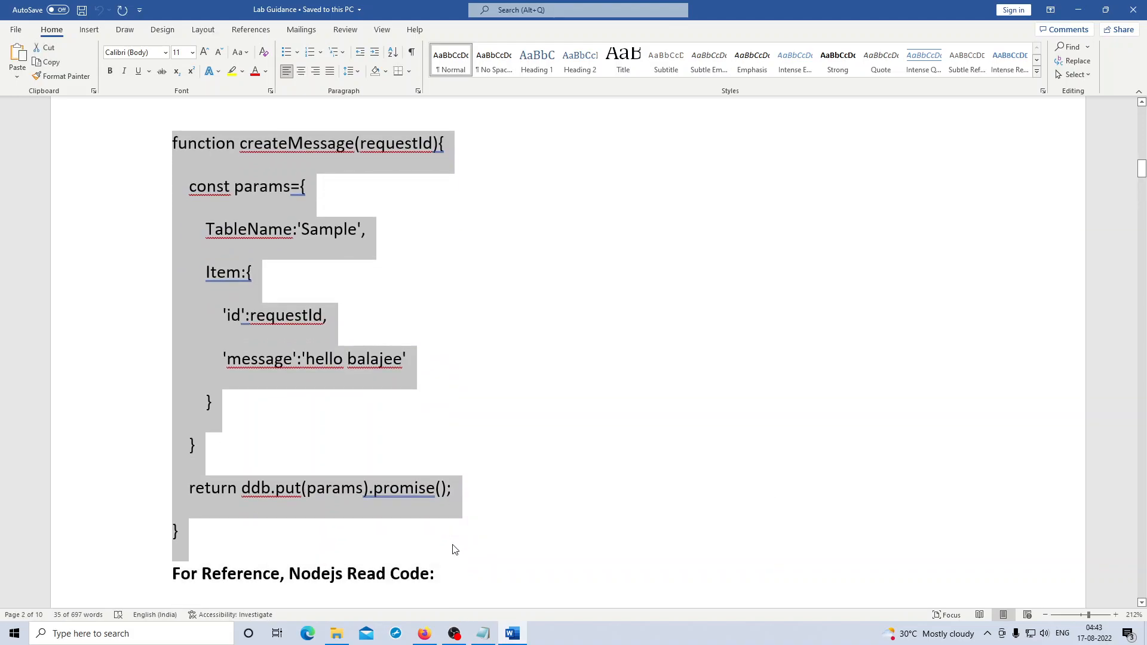
click(423, 632)
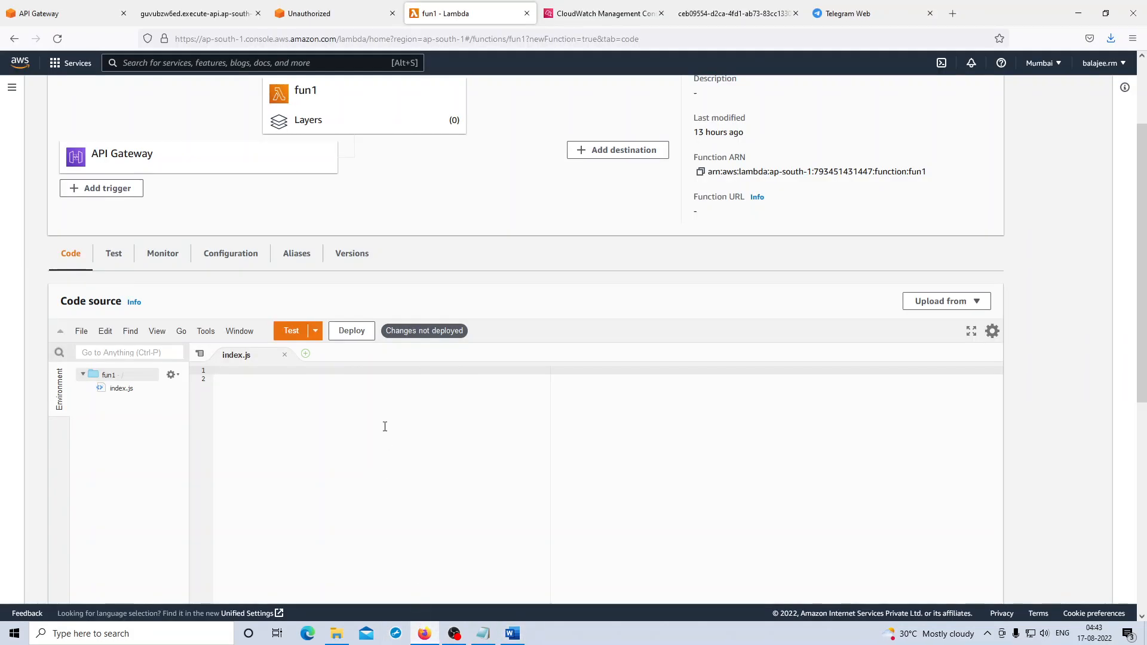
key(ctrl+v)
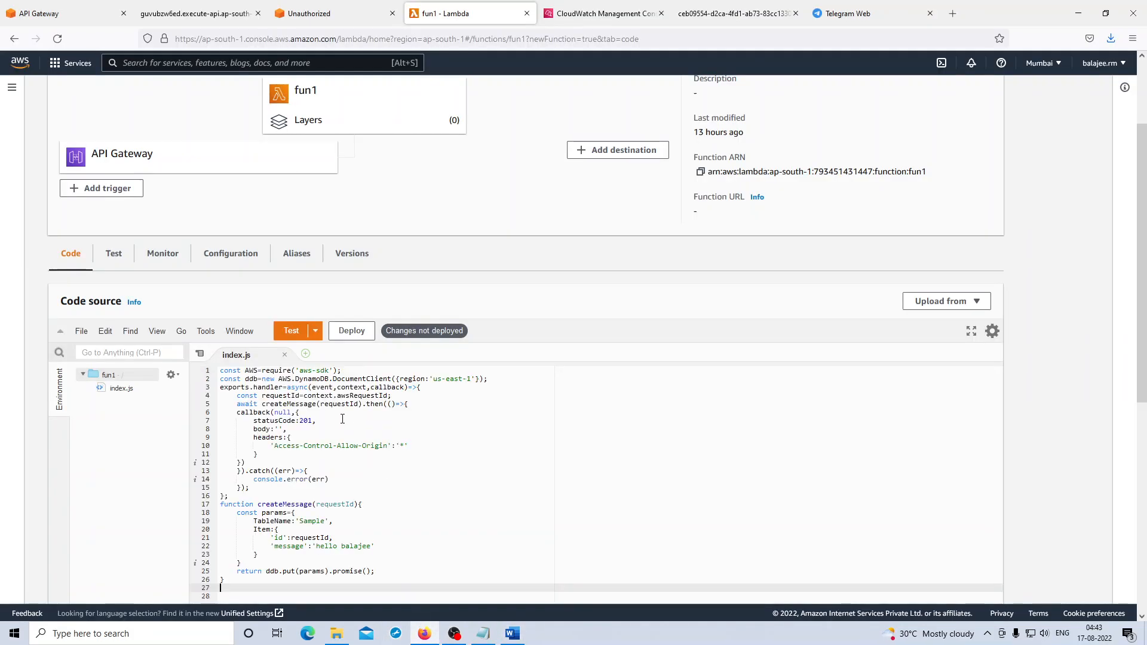
click(323, 383)
click(280, 372)
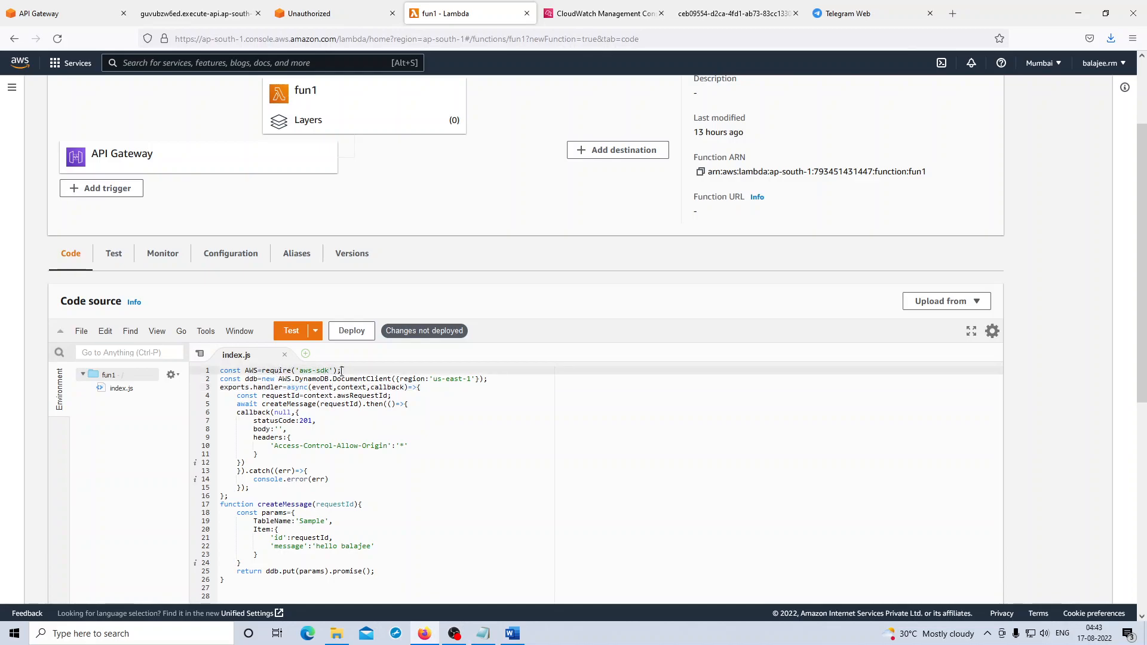
drag(356, 372, 293, 370)
click(444, 403)
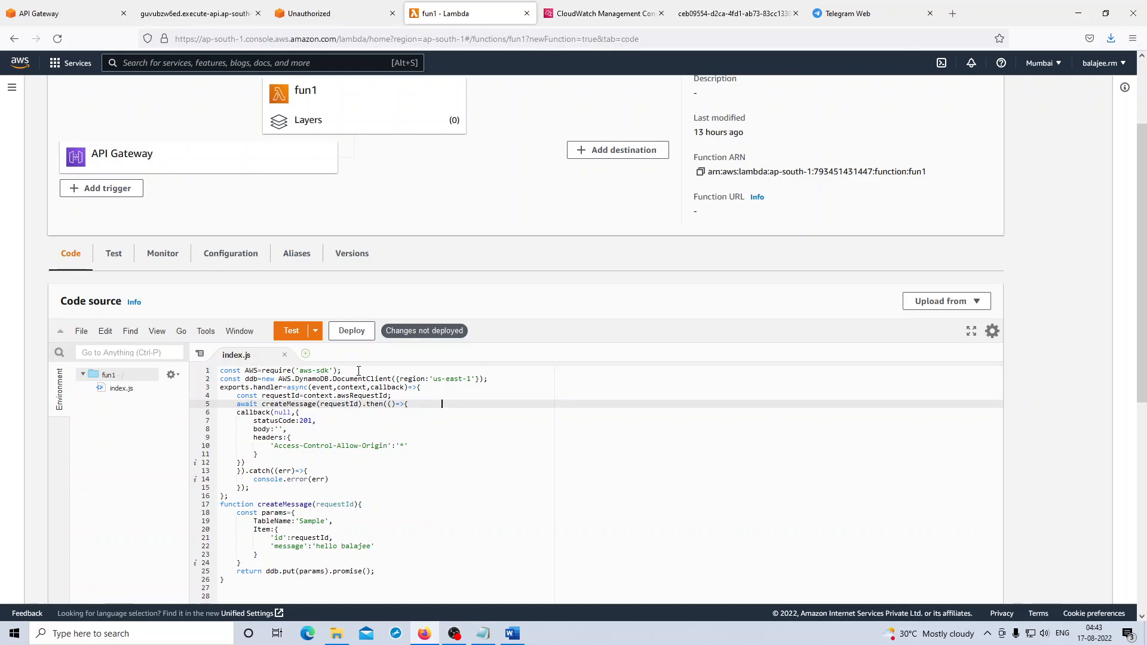
- Check the console's current region code and set the DynamoDB DocumentClient region in index.js to ap-south-1
click(443, 380)
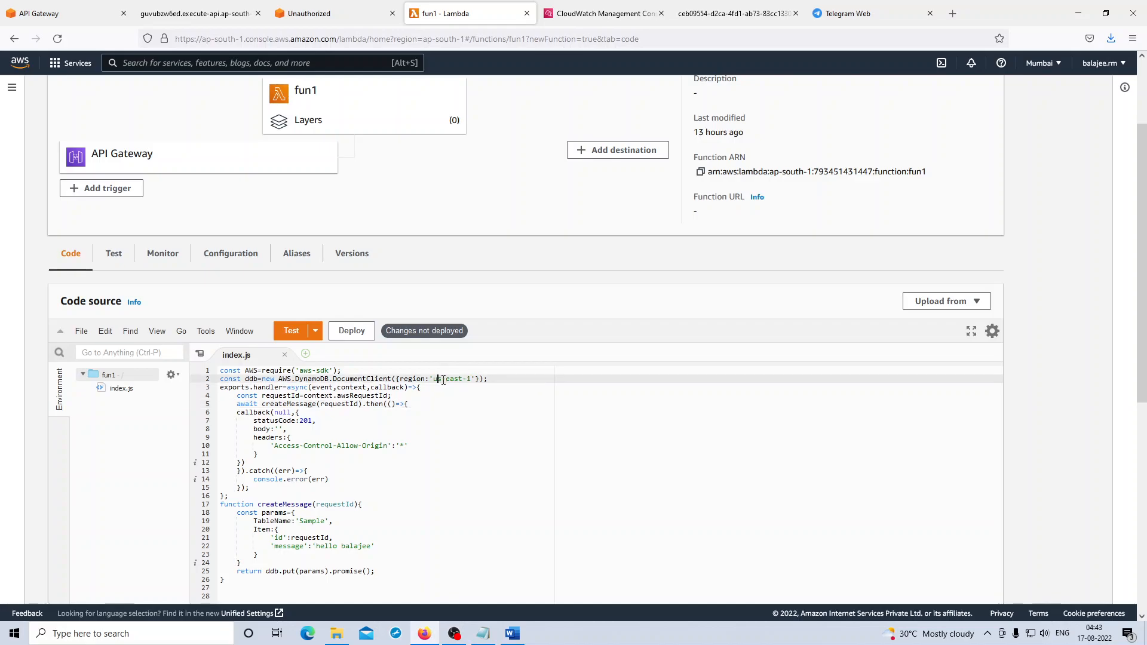
click(1043, 62)
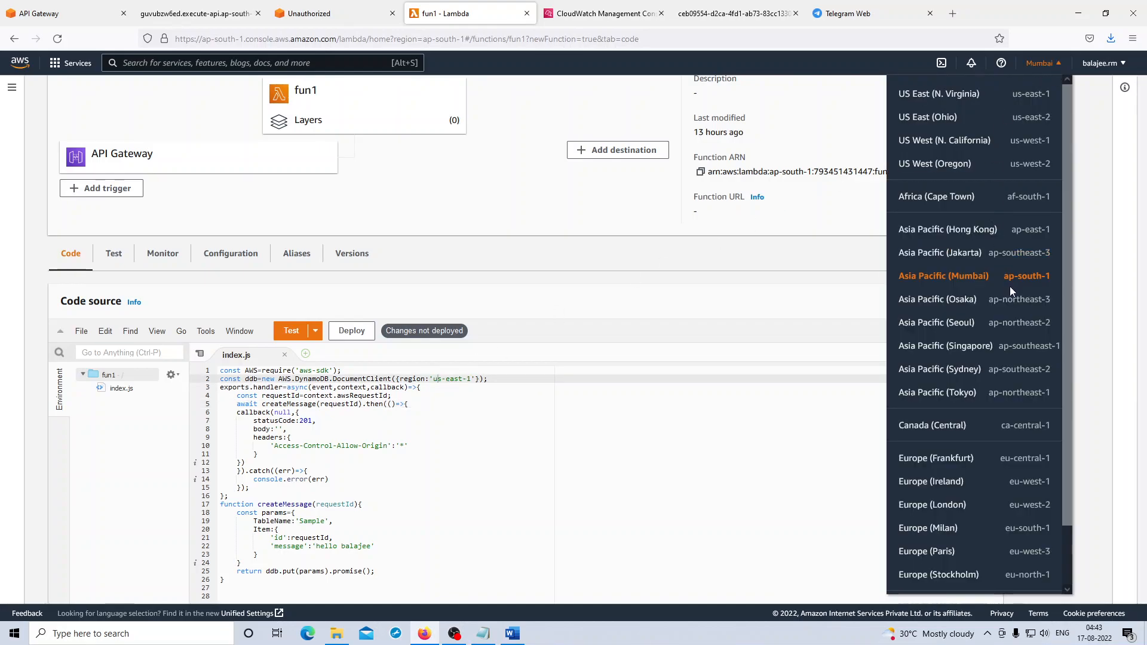
click(444, 380)
key(BackSpace)
key(BackSpace)
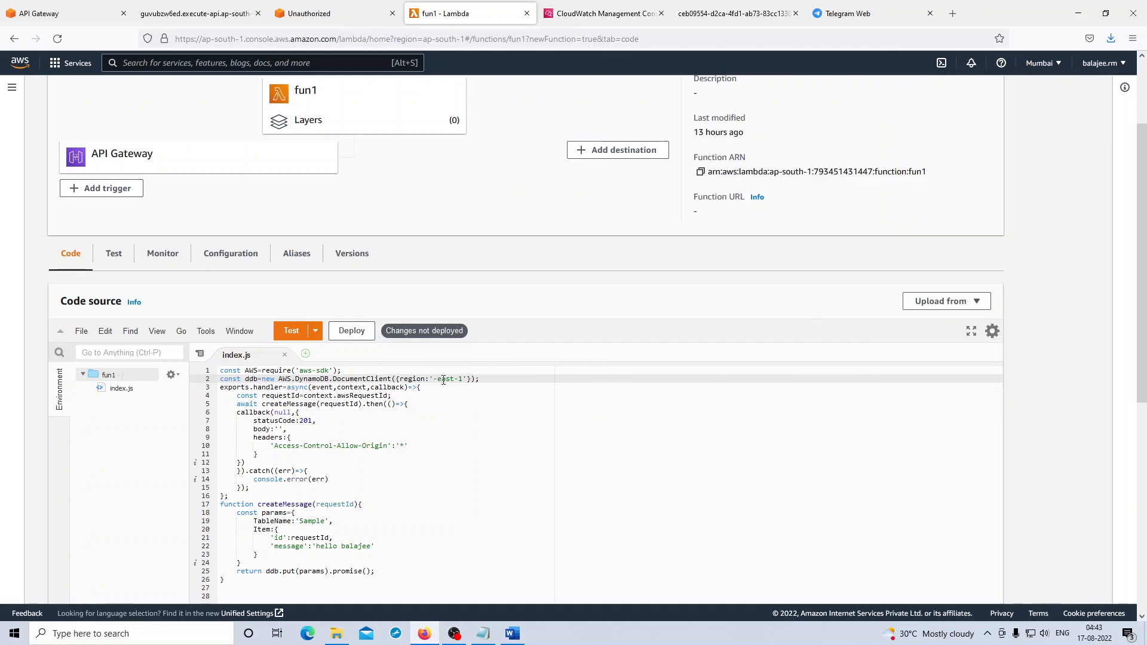
text(ap)
key(Right)
key(Right)
key(Right)
key(BackSpace)
key(BackSpace)
key(BackSpace)
key(BackSpace)
text(south)
click(429, 392)
- Insert blank lines after the ddb declaration, after the handler's opening line and before the handler's closing brace
click(514, 381)
key(Return)
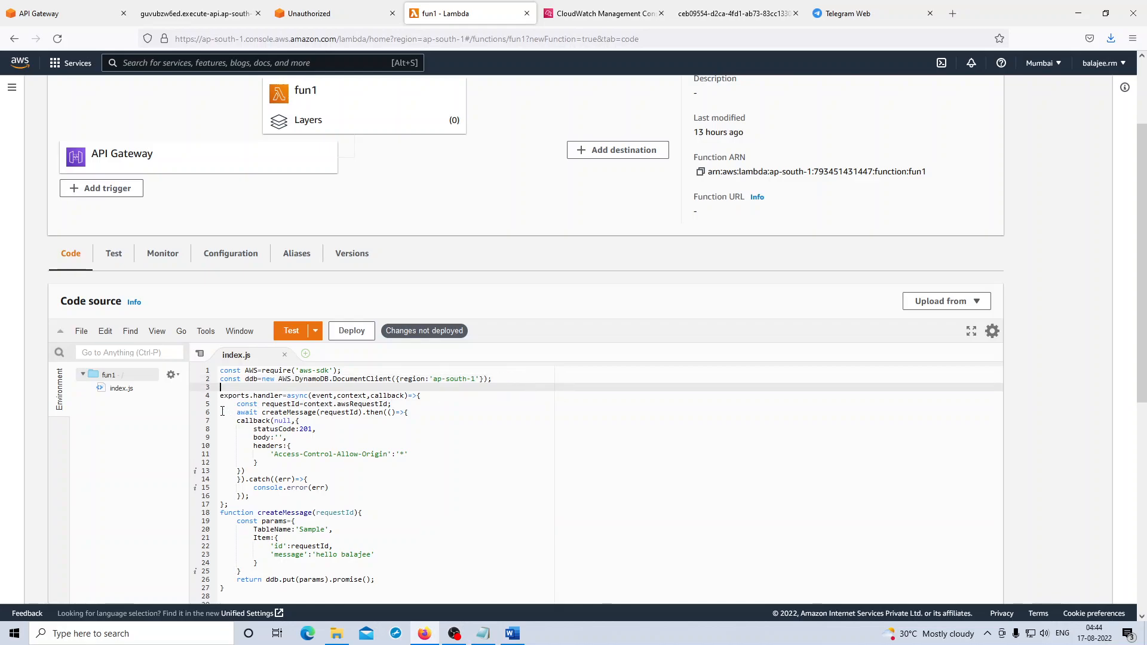
drag(220, 396, 423, 396)
click(442, 400)
key(Return)
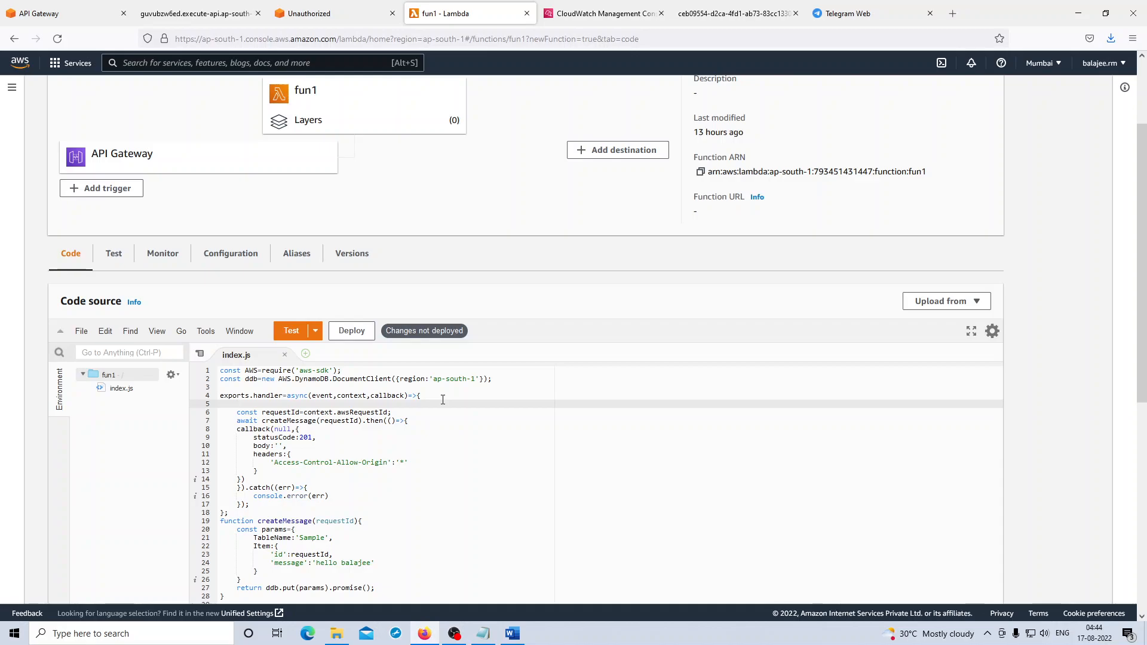
scroll(442, 394, down, 4)
click(389, 493)
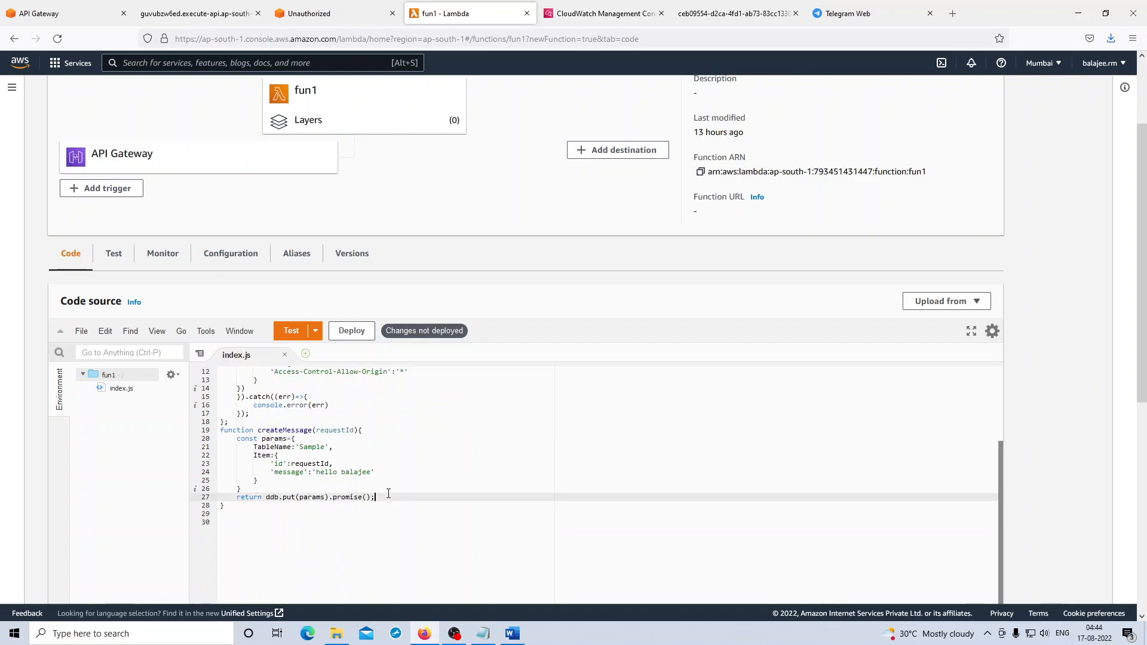
click(264, 413)
key(Return)
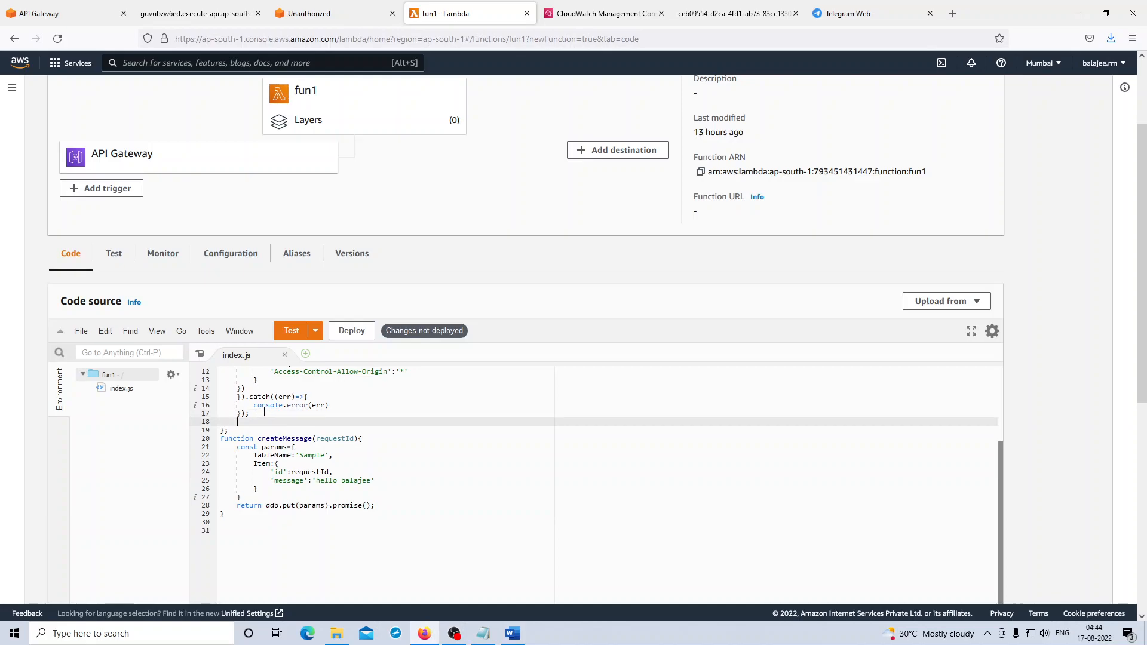
- Examine the handler body and how it passes requestId to the createMessage function
scroll(264, 412, up, 4)
drag(236, 412, 251, 506)
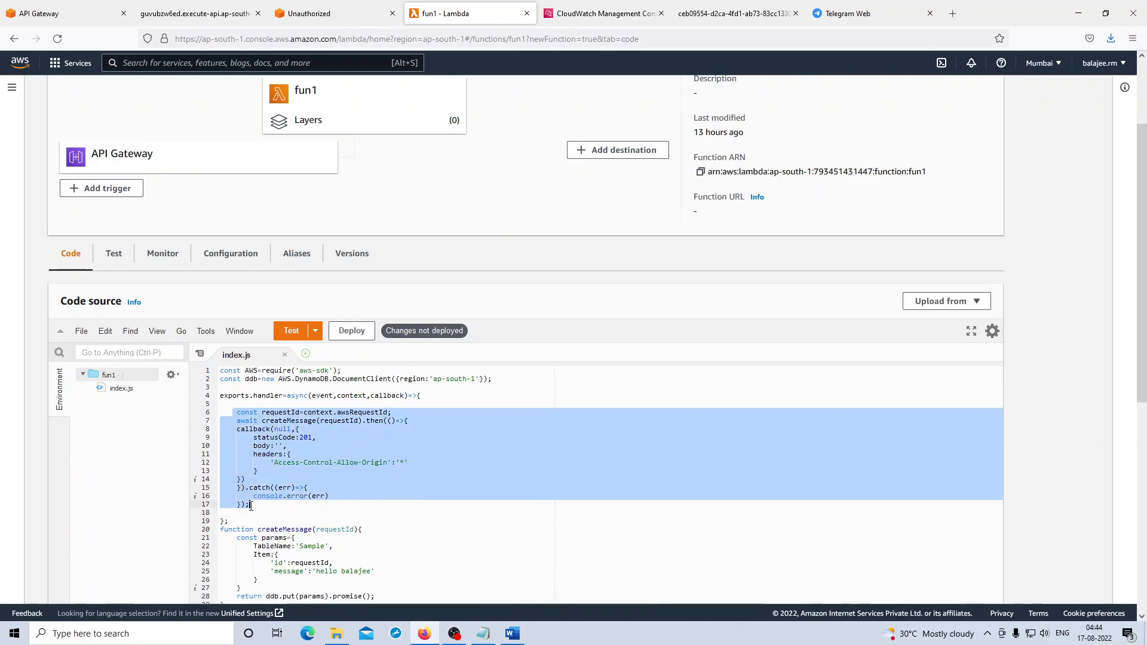
click(333, 439)
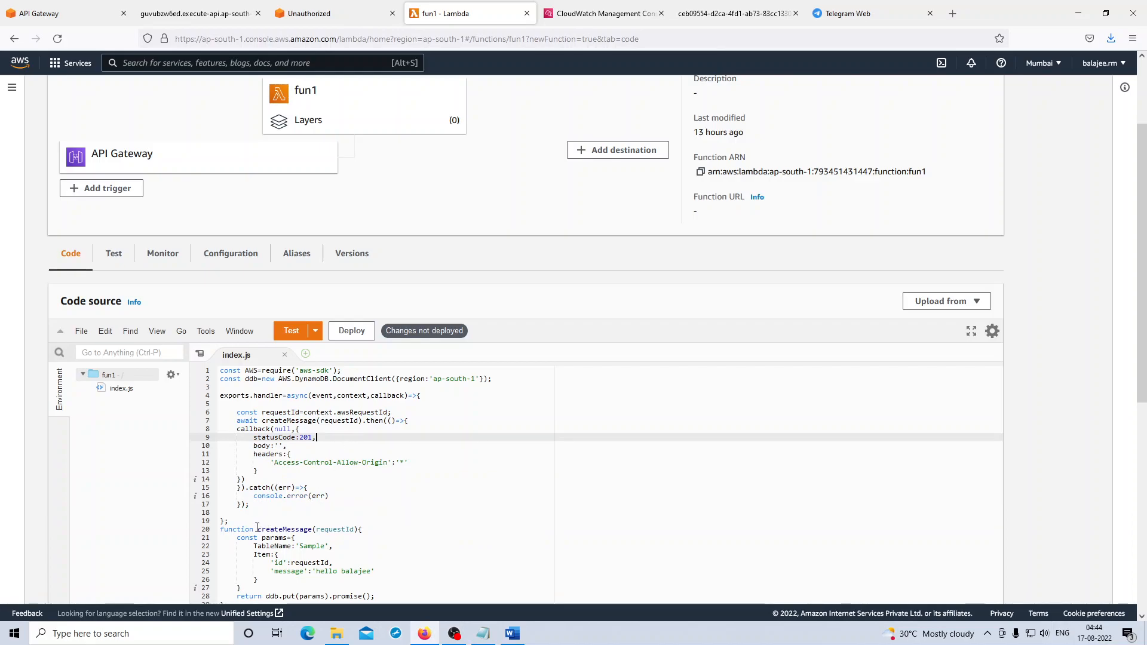
drag(257, 529, 358, 529)
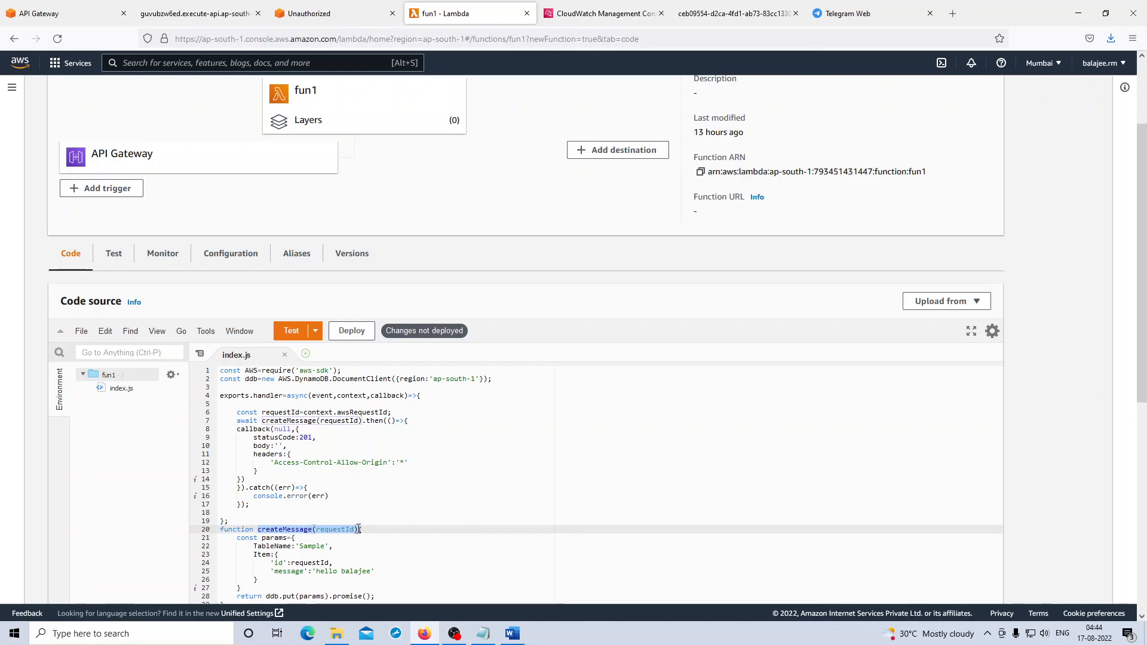
drag(262, 421, 362, 422)
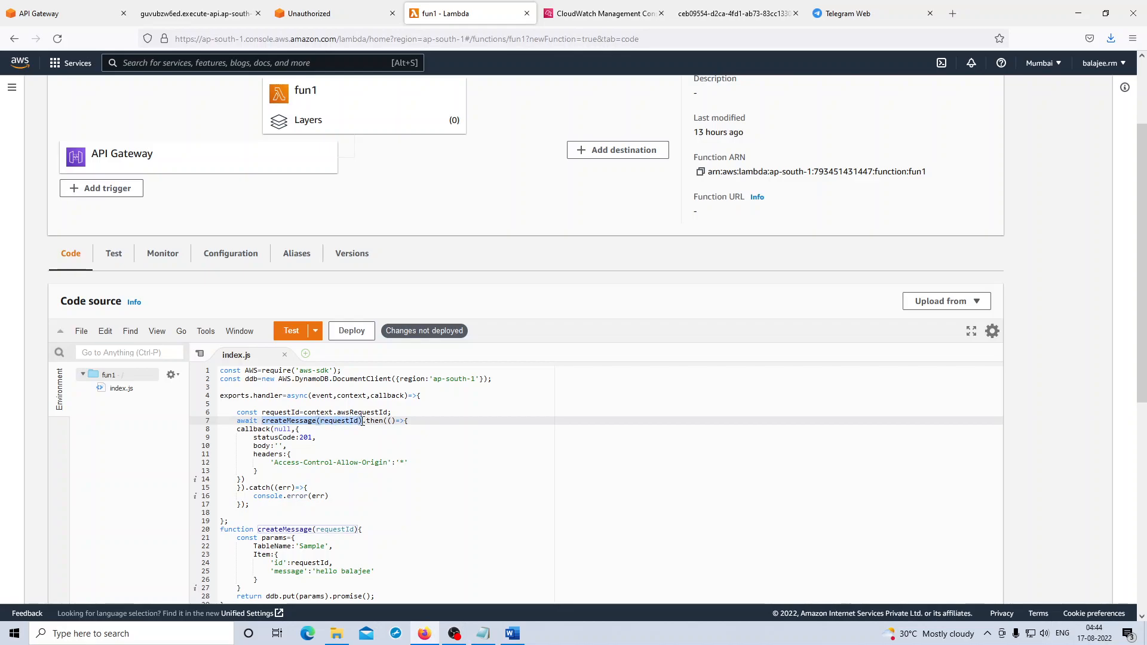
drag(262, 412, 397, 413)
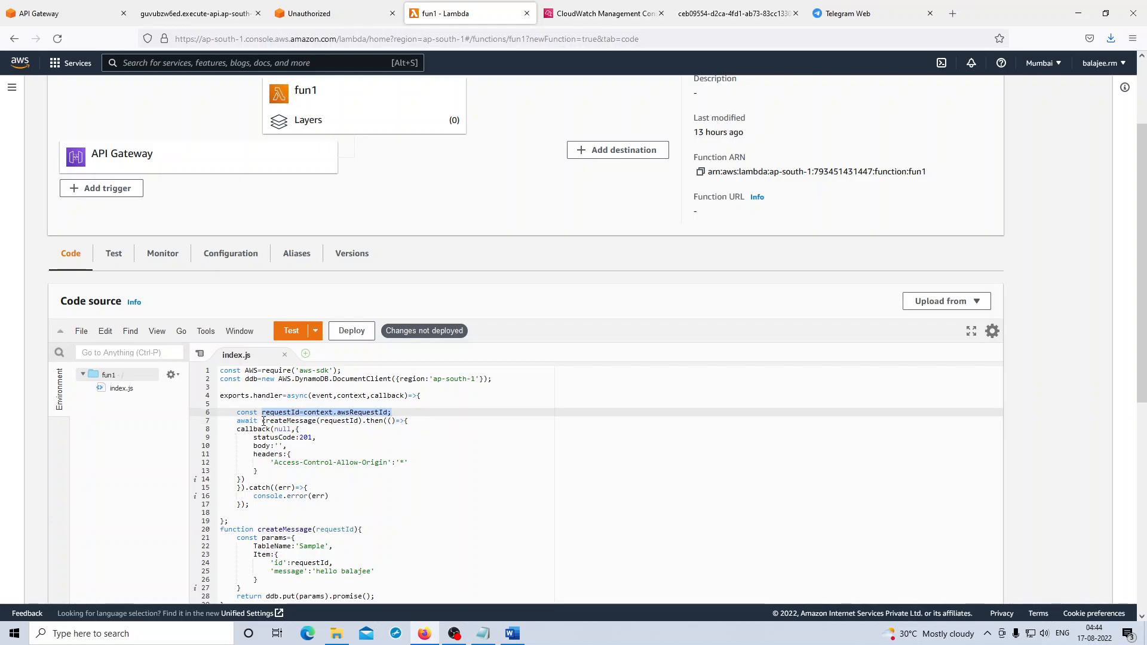
drag(263, 421, 362, 421)
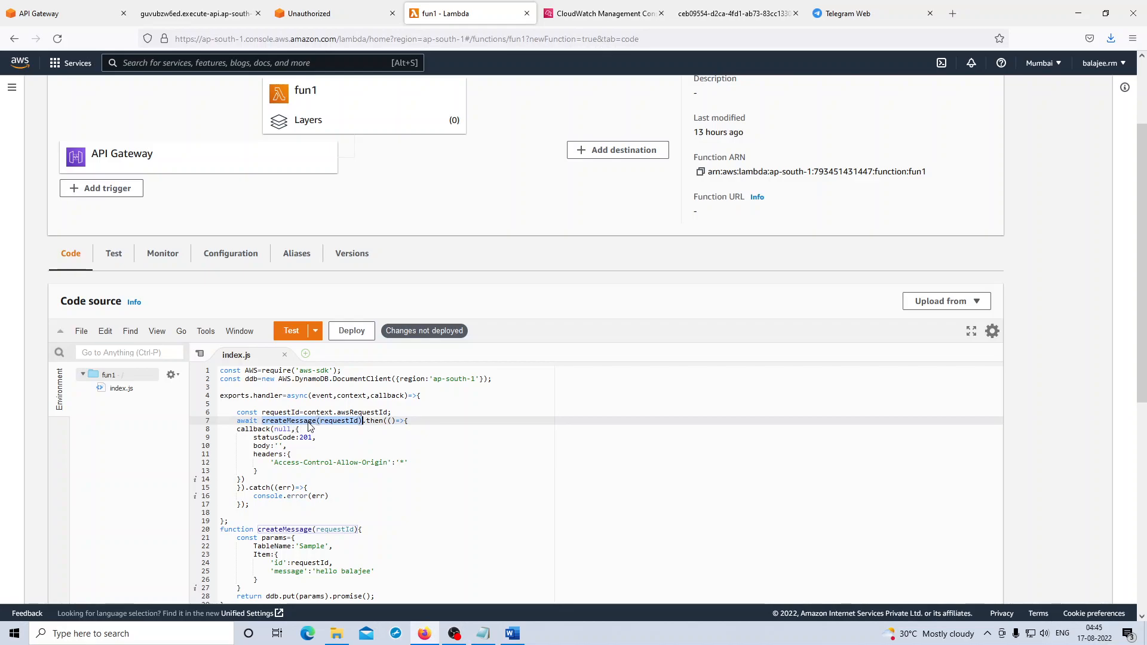
- Insert a blank line between the end of the handler and the createMessage function
scroll(310, 426, down, 4)
click(241, 424)
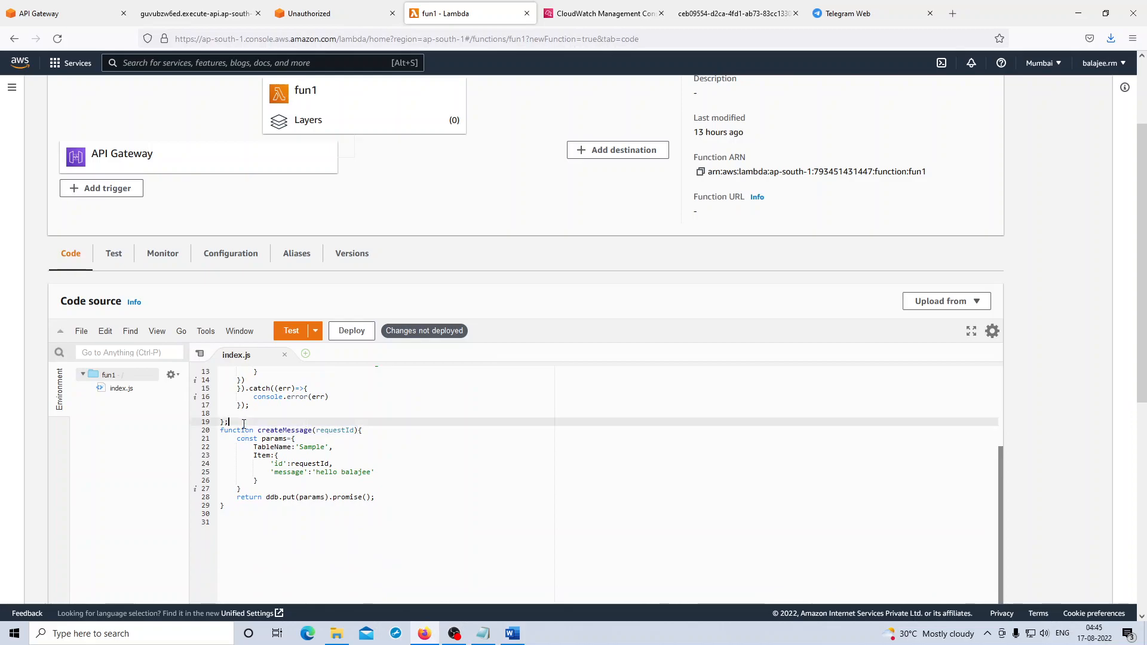
key(Return)
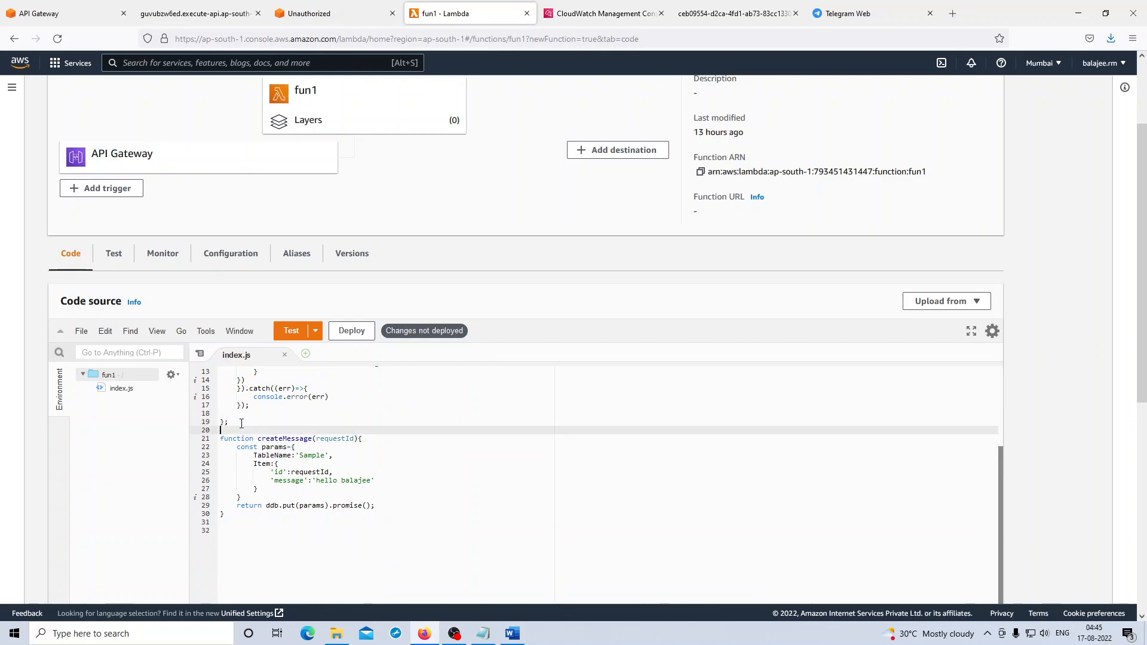
- Examine createMessage's table name, id and message fields, and the callback that runs after its call in the handler
drag(221, 439, 237, 520)
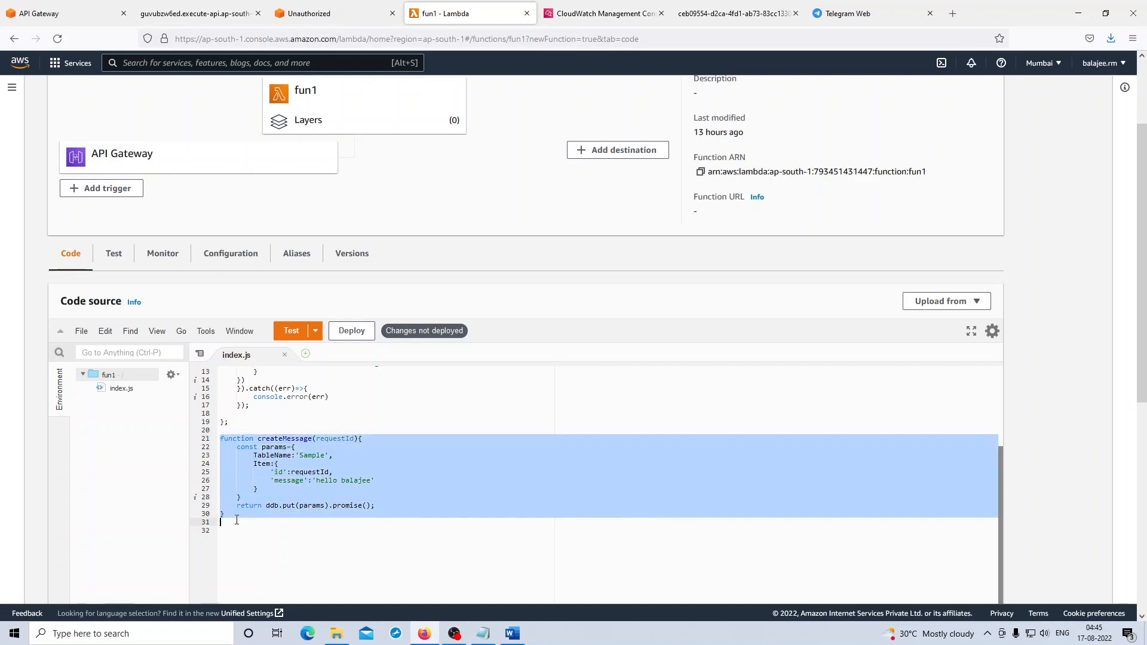
click(359, 460)
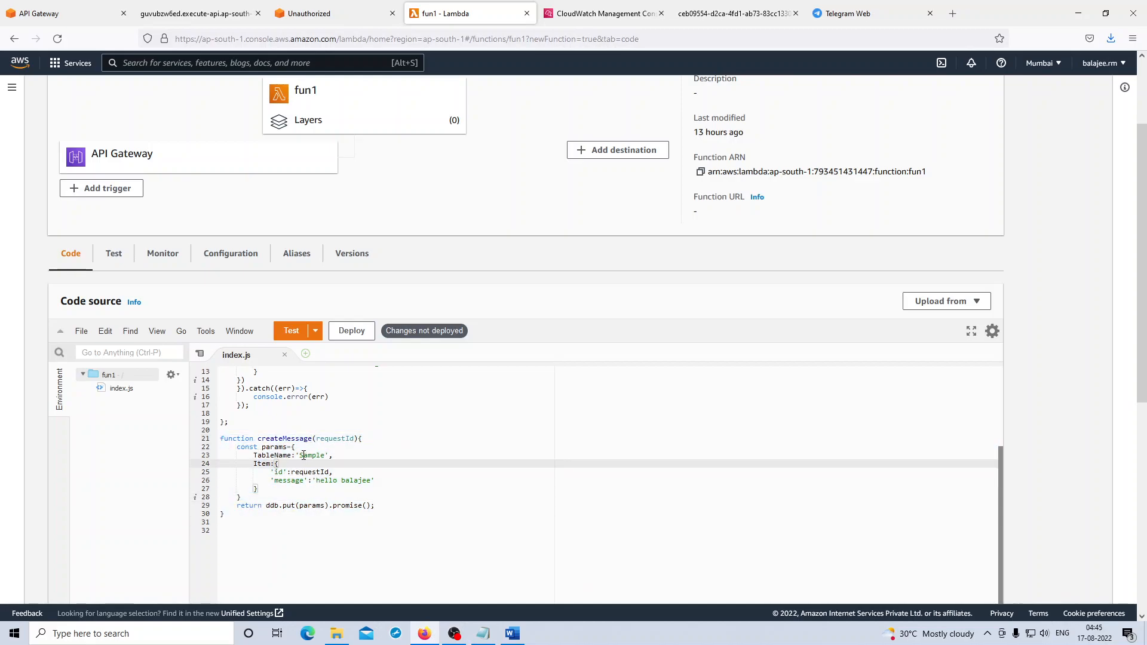
drag(300, 456, 324, 454)
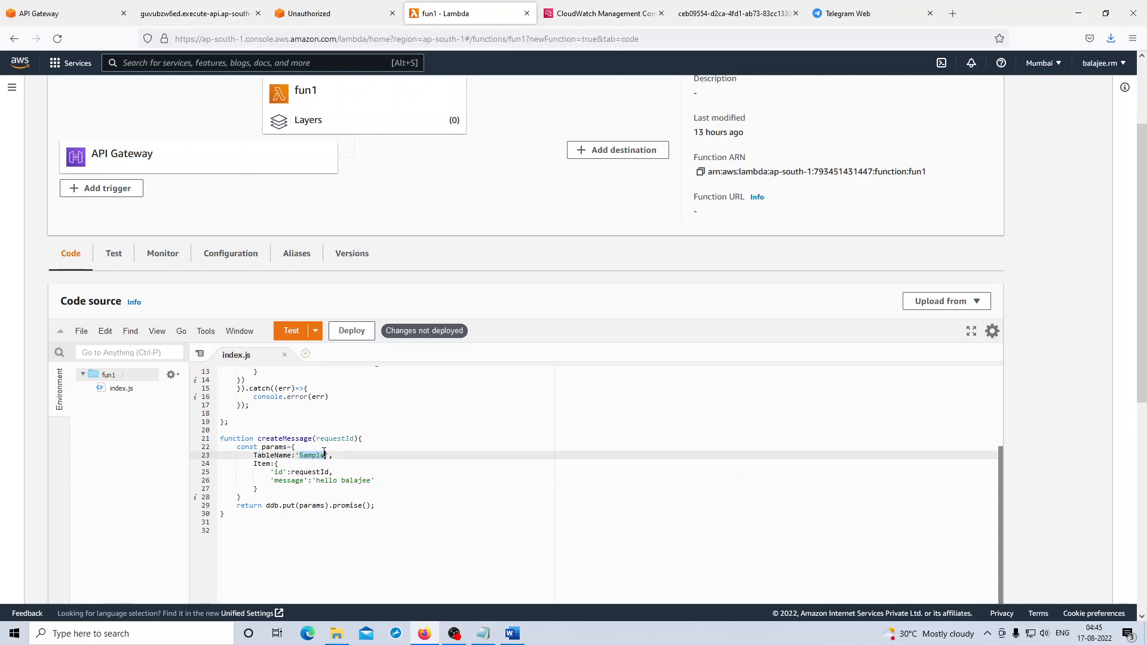
click(278, 472)
double_click(279, 472)
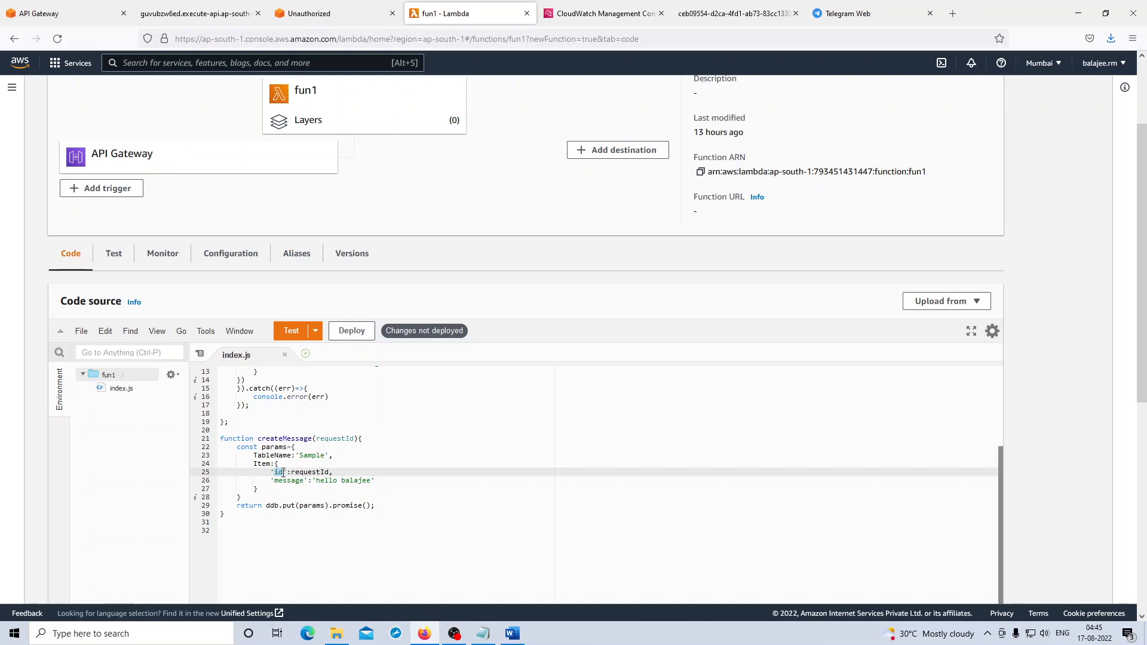
click(277, 481)
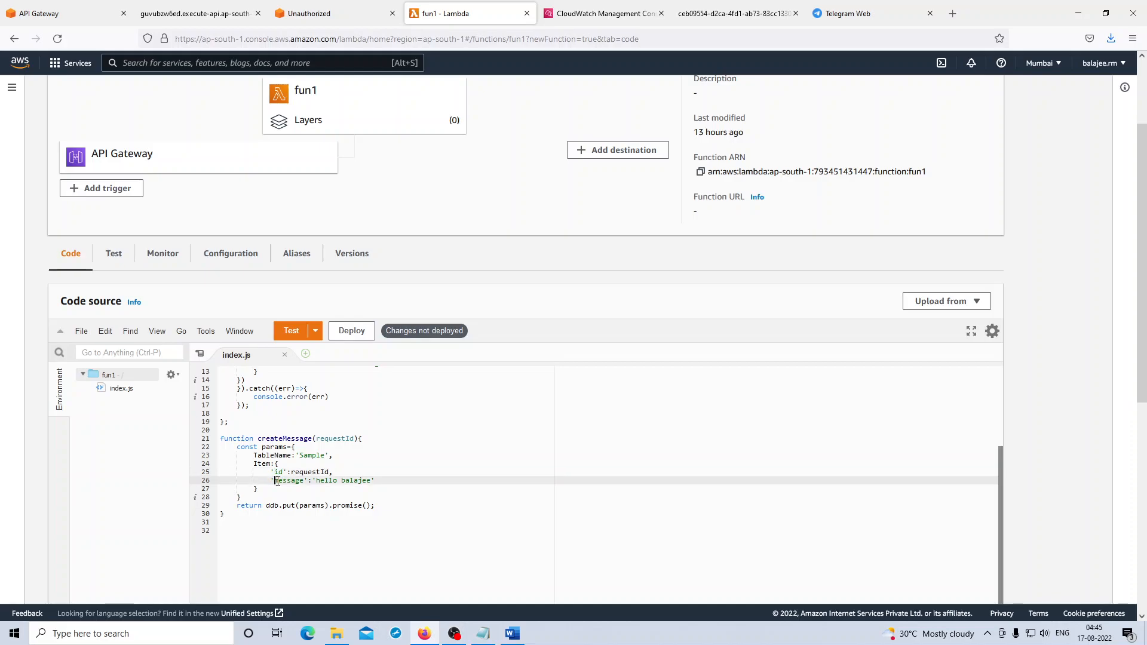
drag(280, 482, 305, 484)
drag(316, 482, 373, 482)
click(420, 496)
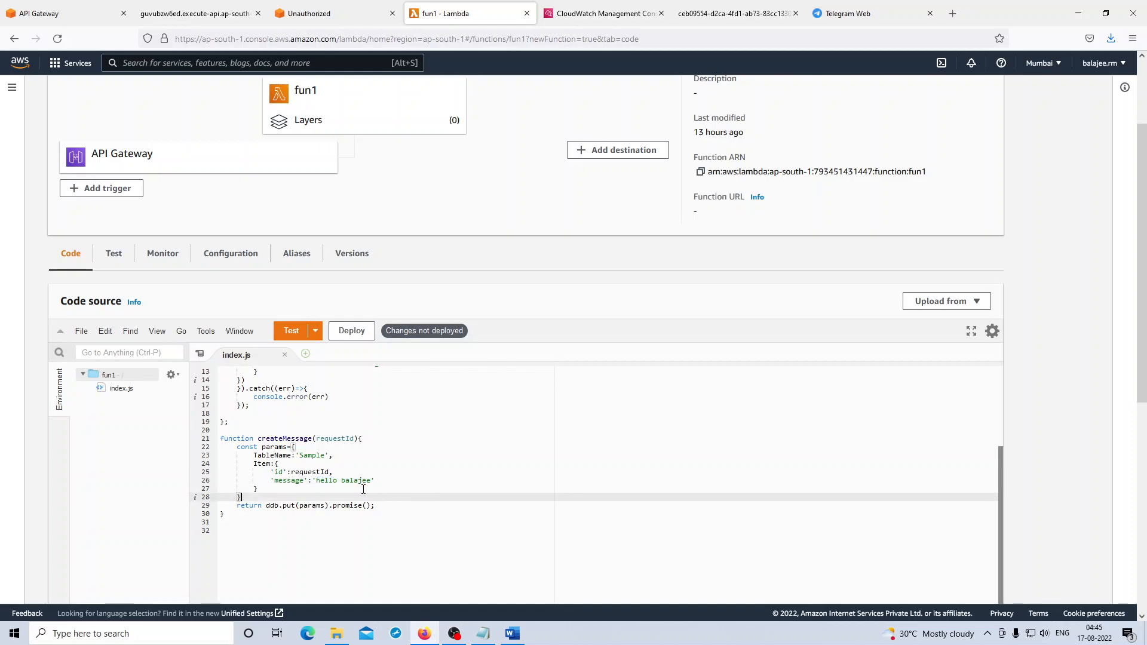
scroll(353, 507, up, 3)
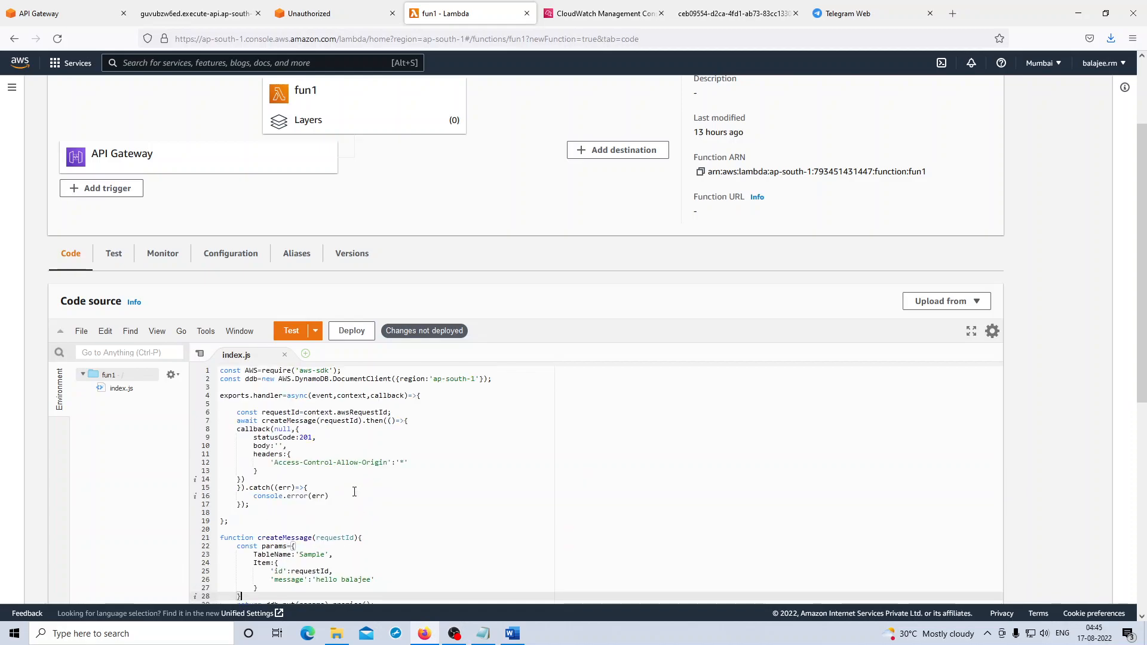
drag(369, 421, 377, 479)
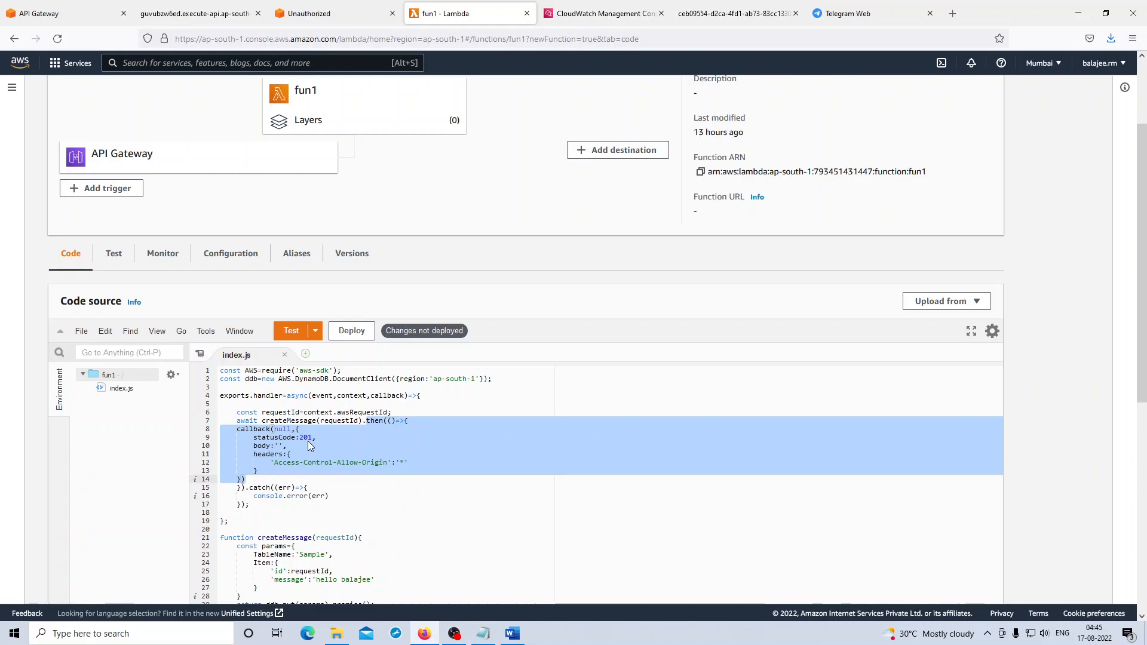
- Review the status code, body and headers in the handler's callback response, and deploy the fun1 function code
click(341, 439)
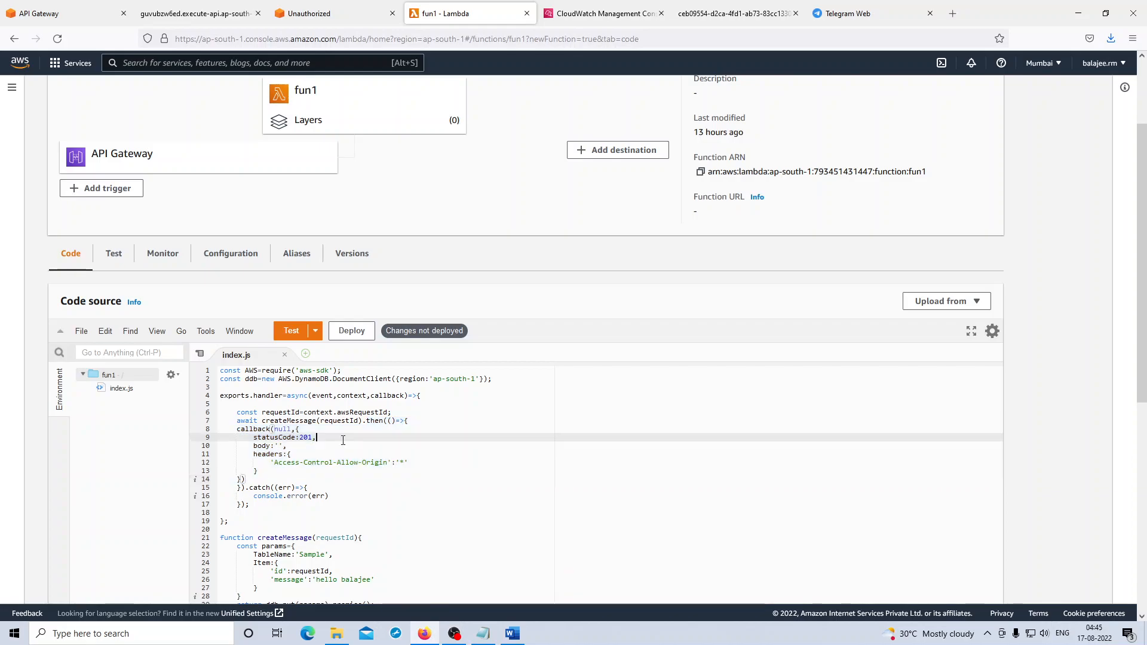
drag(254, 440, 327, 470)
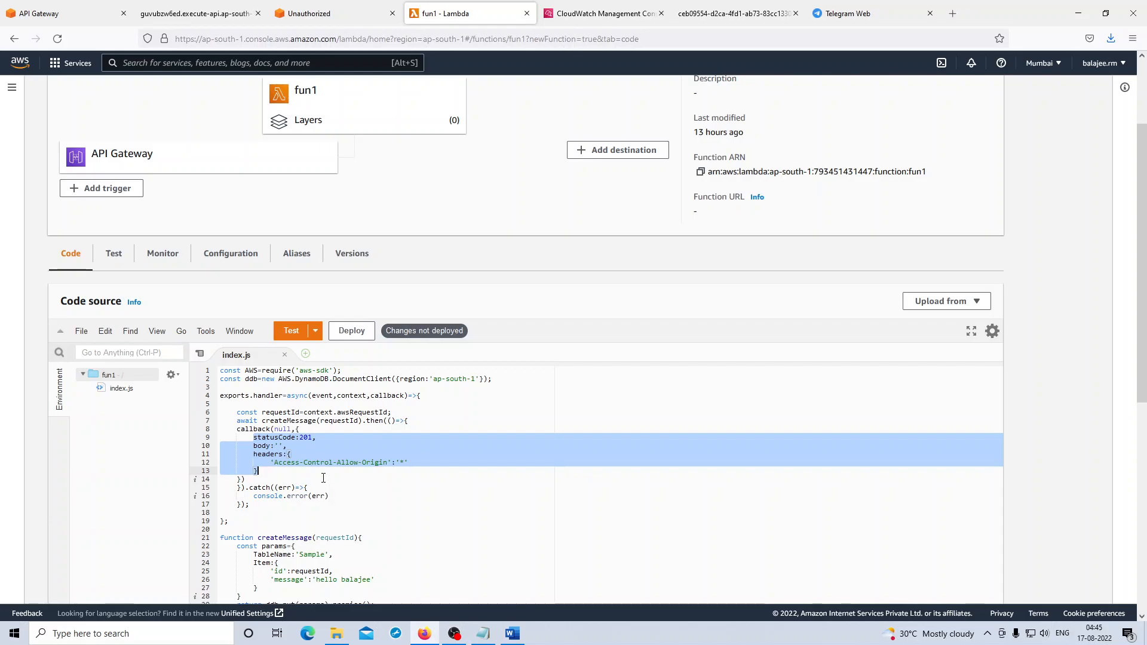
click(323, 478)
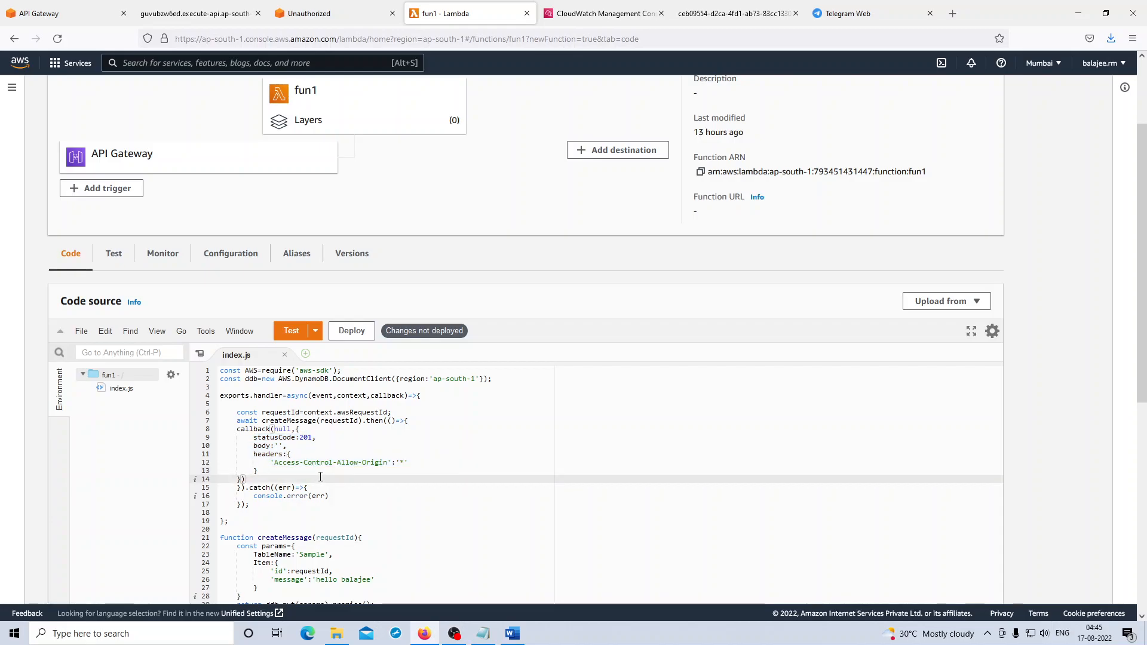
click(362, 338)
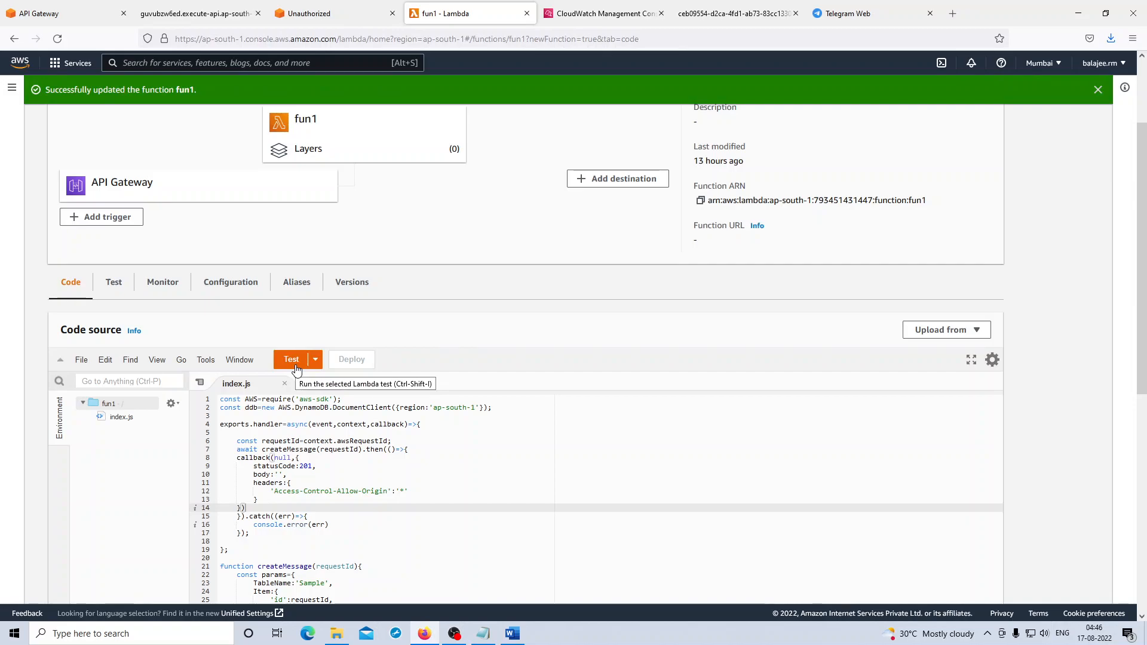
- Check the table name in createMessage's params, and open the DynamoDB form for creating a table
scroll(417, 492, down, 2)
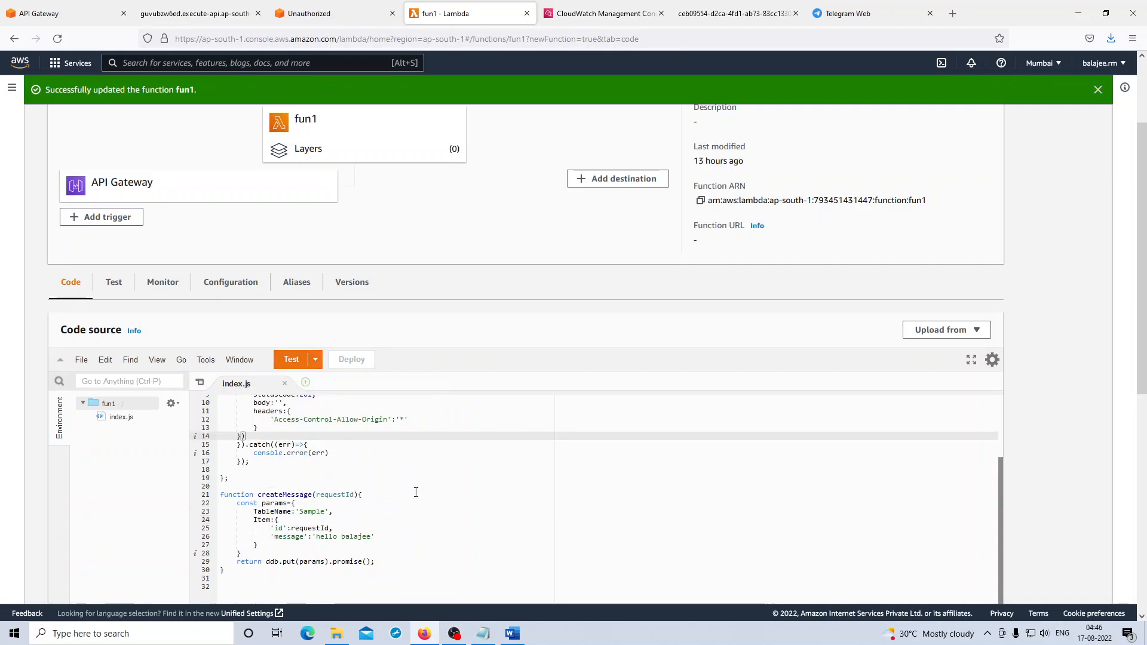
drag(299, 512, 325, 510)
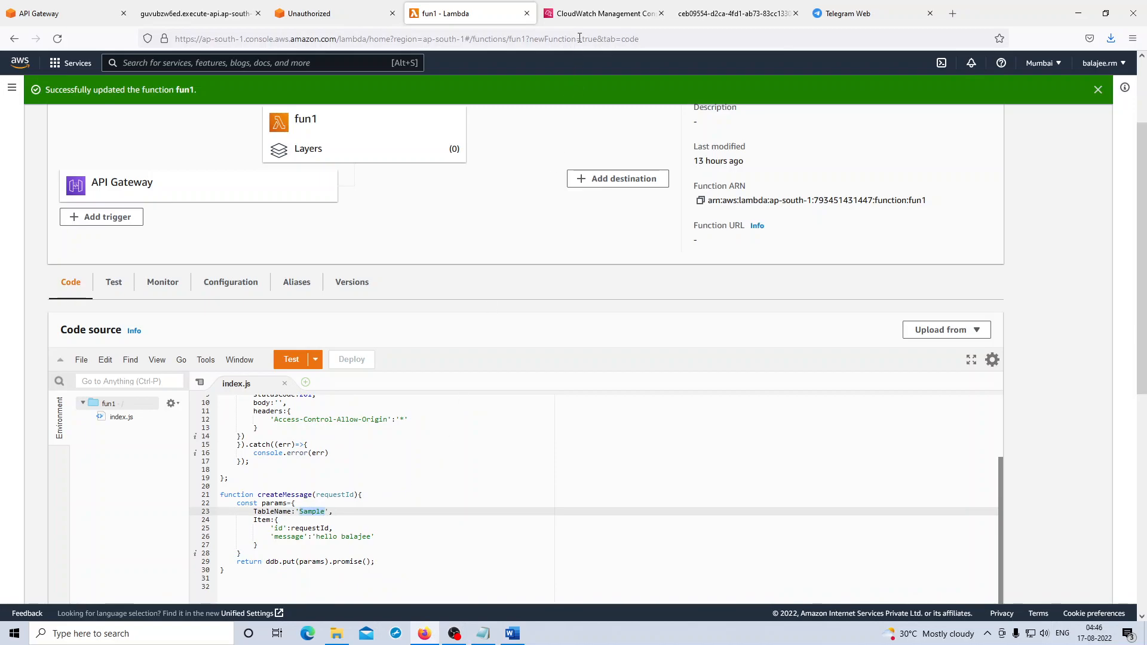
click(591, 17)
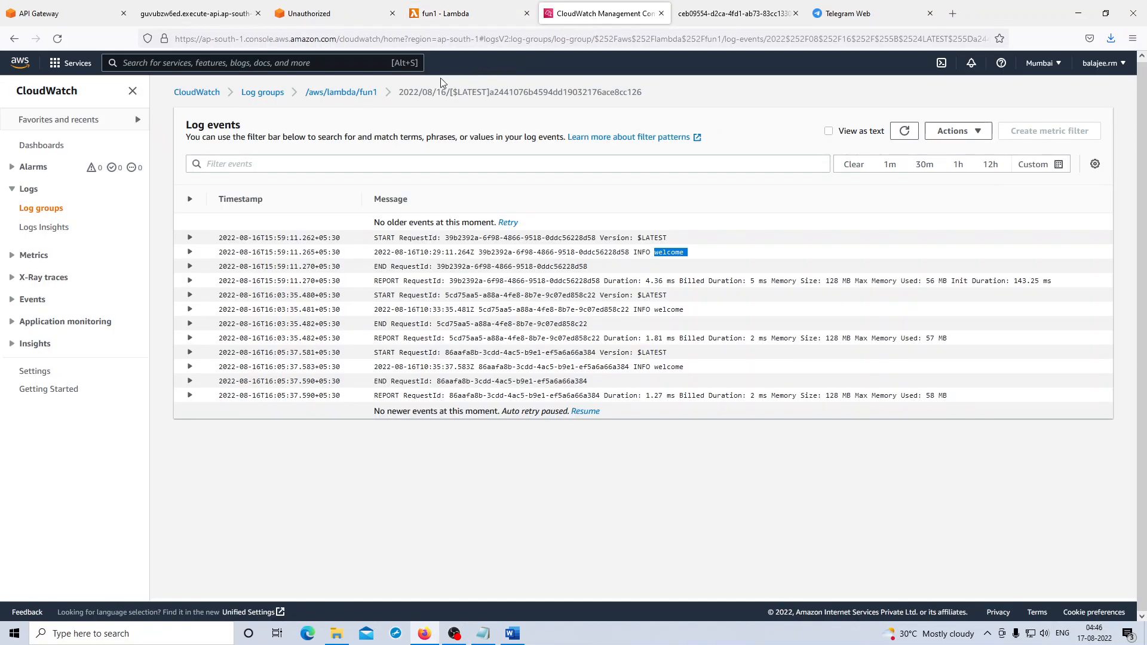
click(292, 62)
text(dyno)
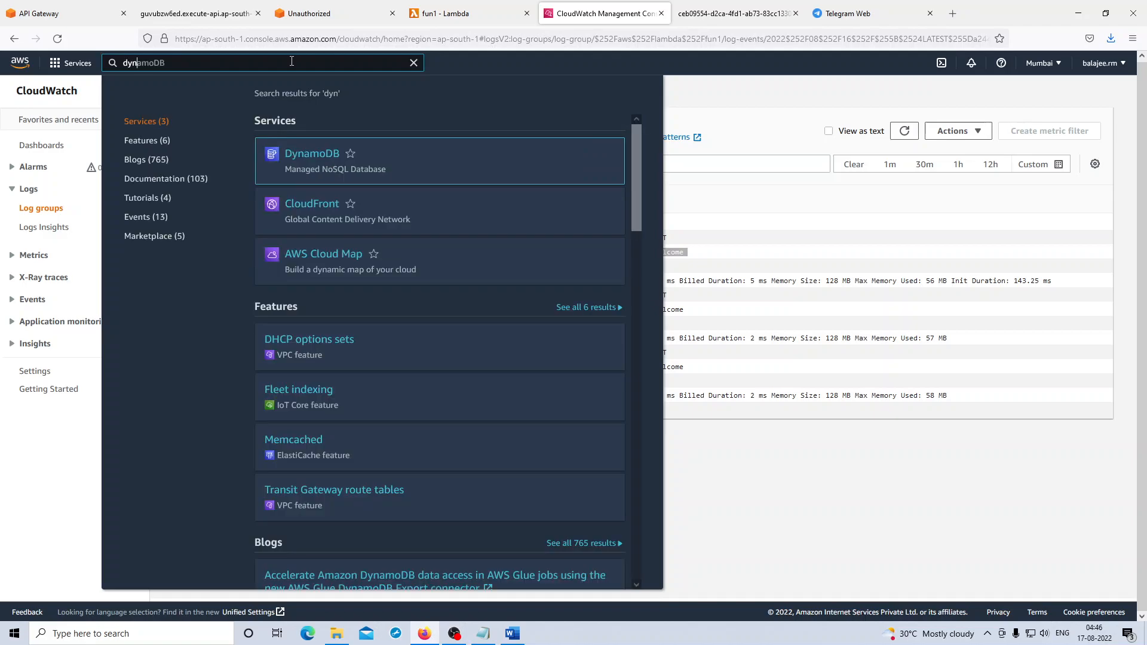
click(324, 164)
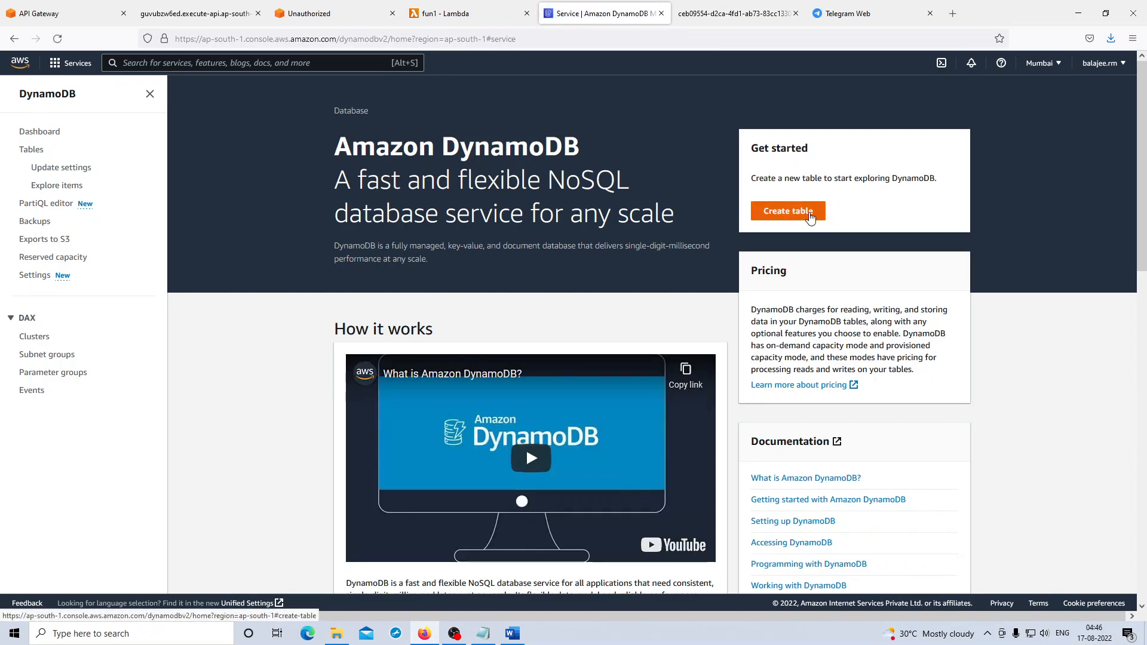
click(810, 217)
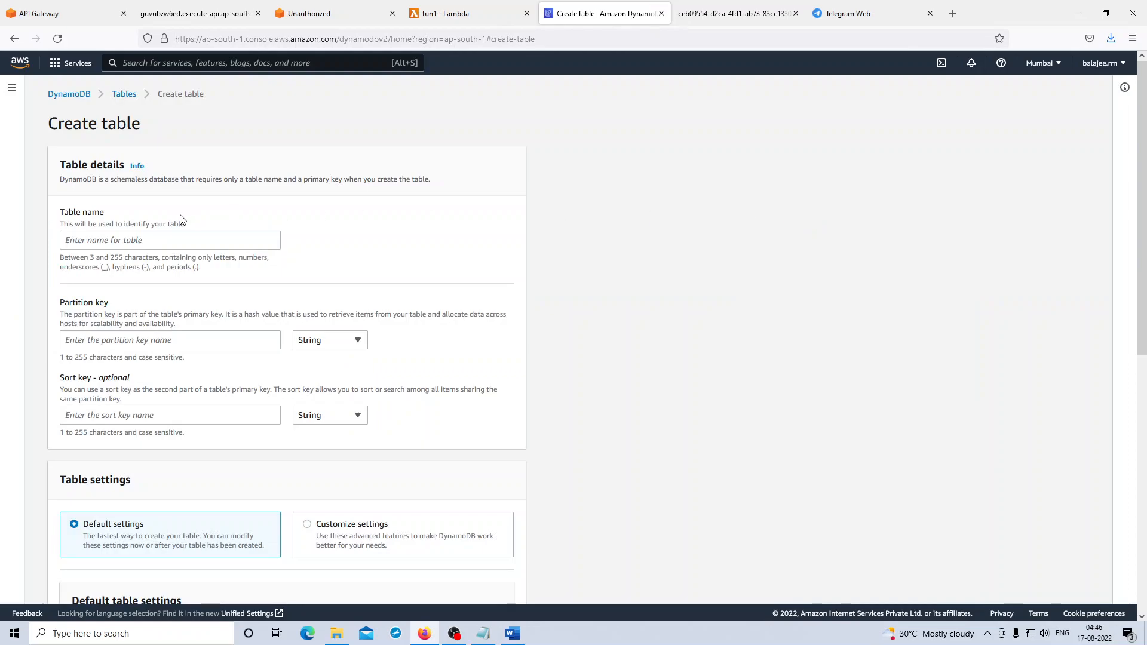
- Name the new table Sample and enter id as its partition key
click(177, 241)
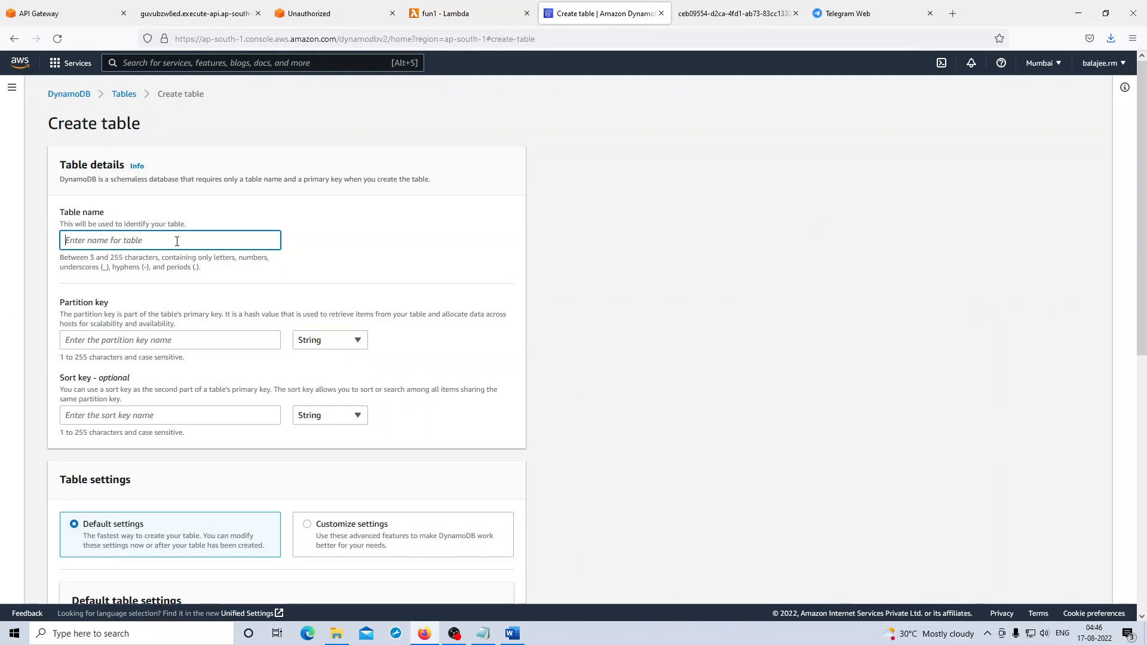
text(Sample)
click(119, 340)
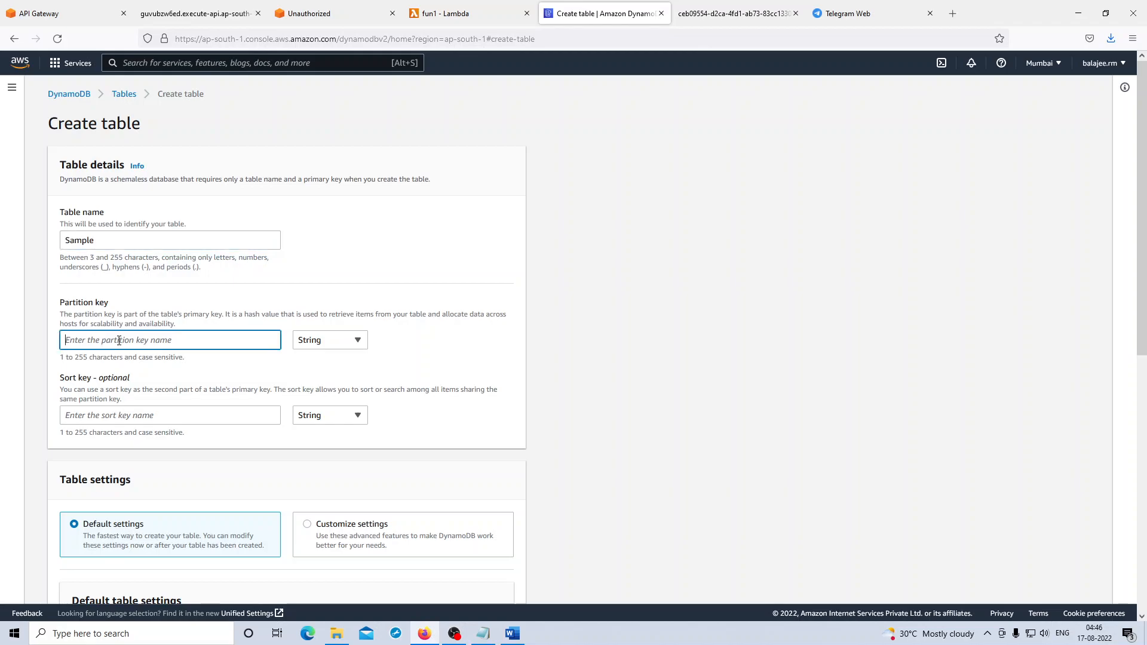
text(id)
click(424, 354)
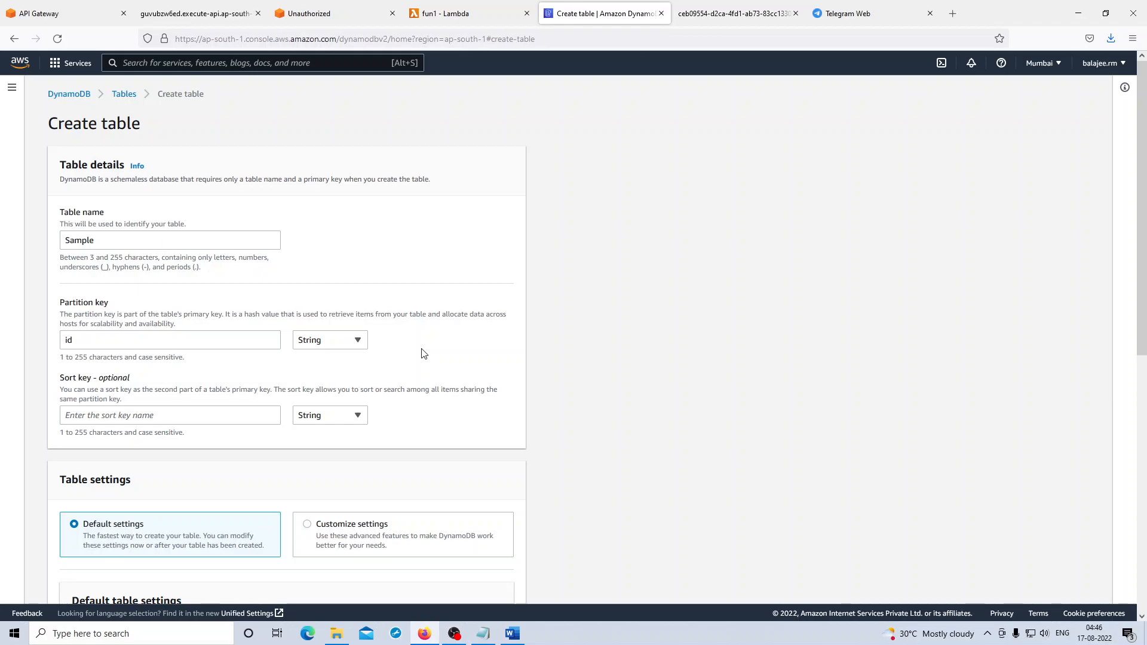
- Choose customized settings for the table and expand the capacity calculator
scroll(422, 353, down, 4)
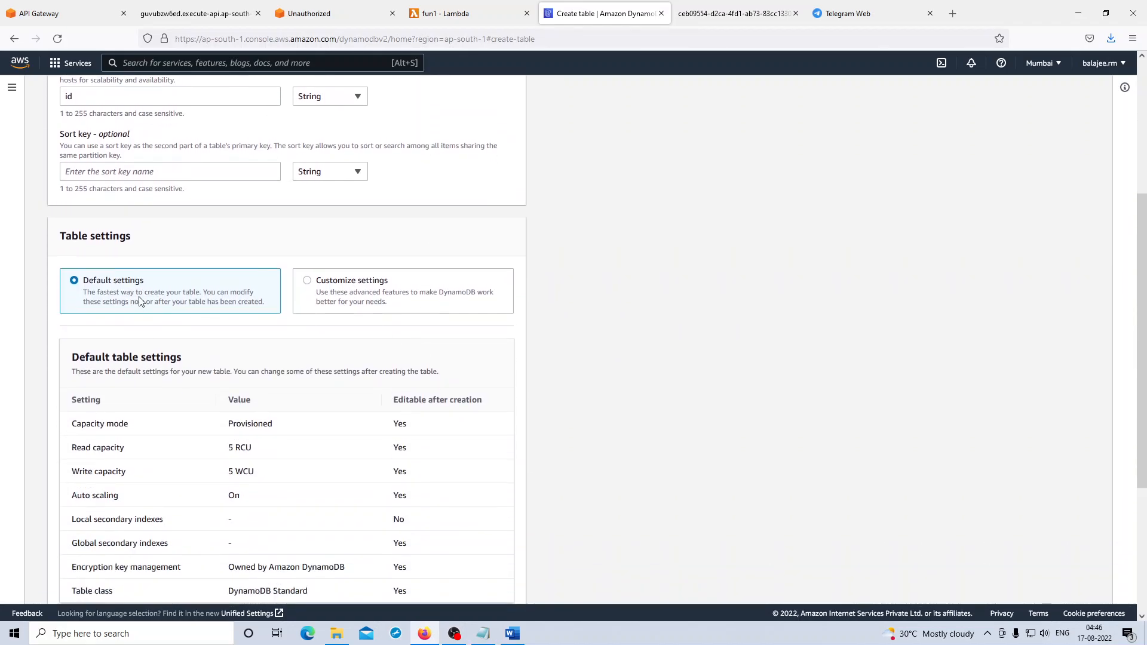
click(343, 290)
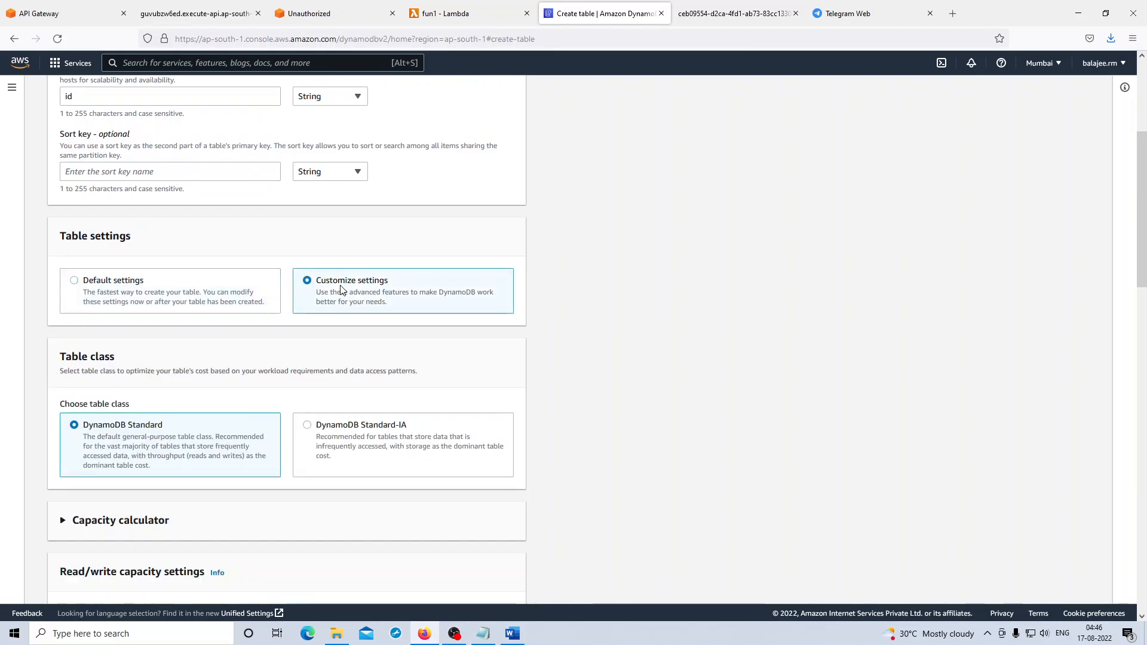
scroll(342, 290, down, 2)
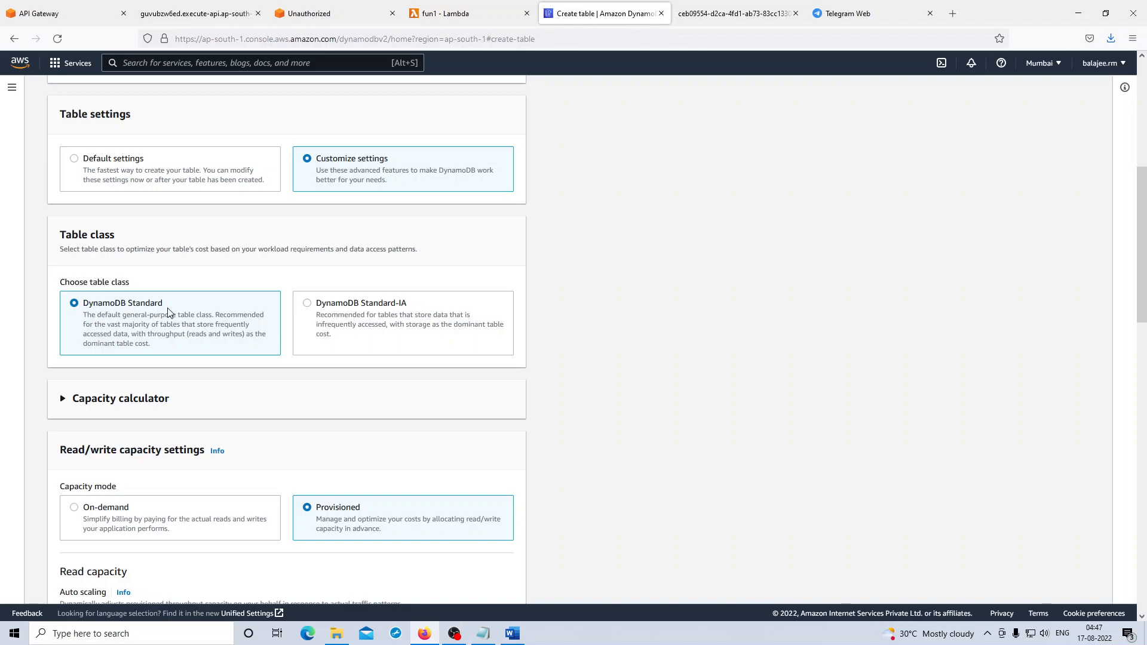
click(126, 399)
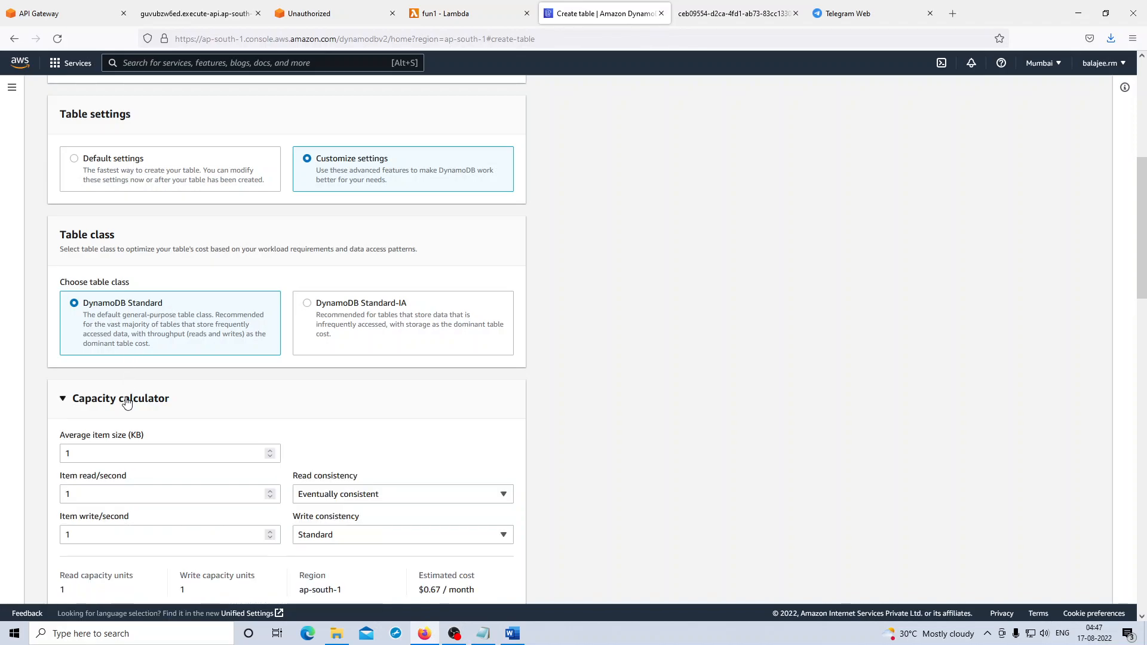
- Examine the capacity calculator's item size and read/write rate fields, along with its read and write consistency options
scroll(126, 400, down, 2)
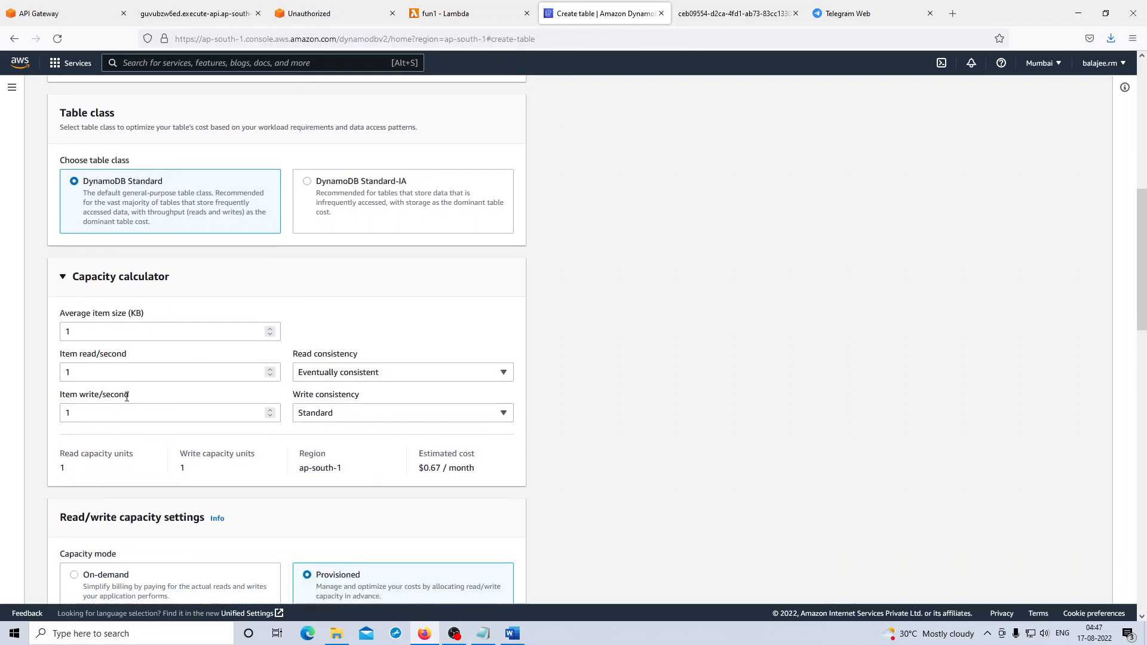
click(110, 335)
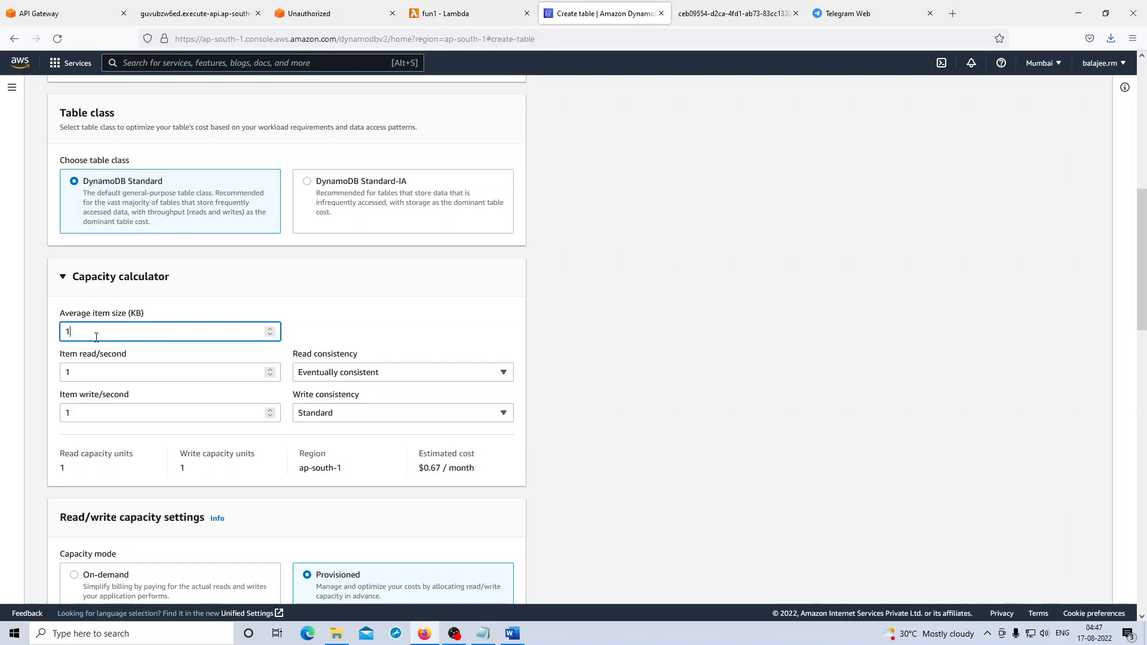
click(96, 374)
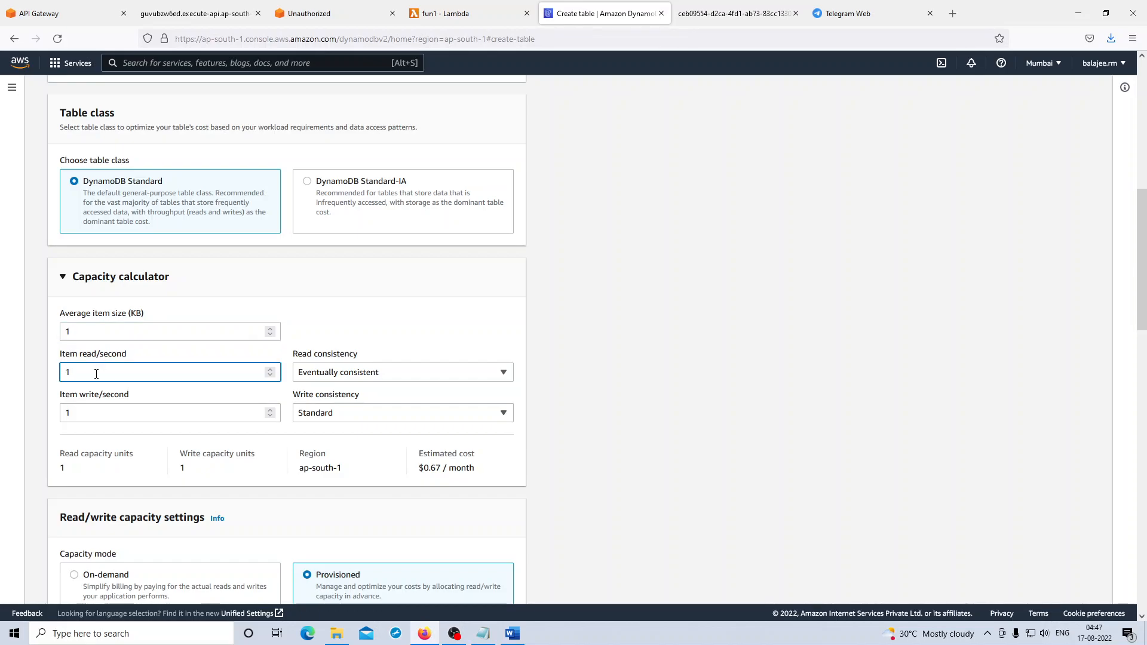
click(102, 417)
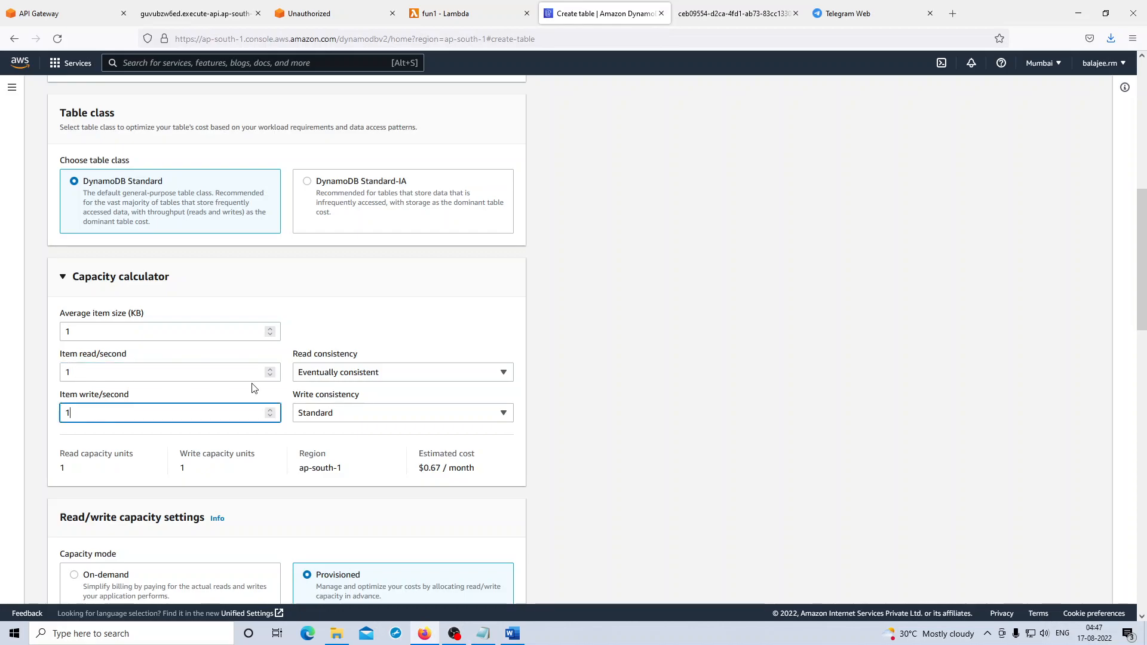
click(369, 376)
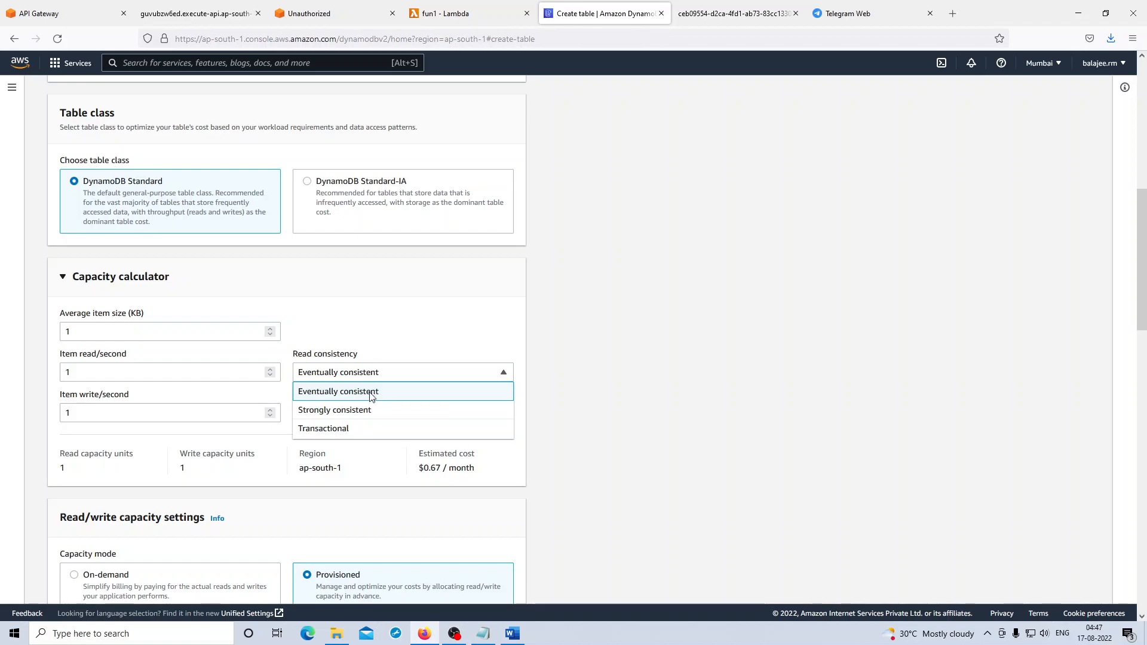
click(370, 395)
click(367, 413)
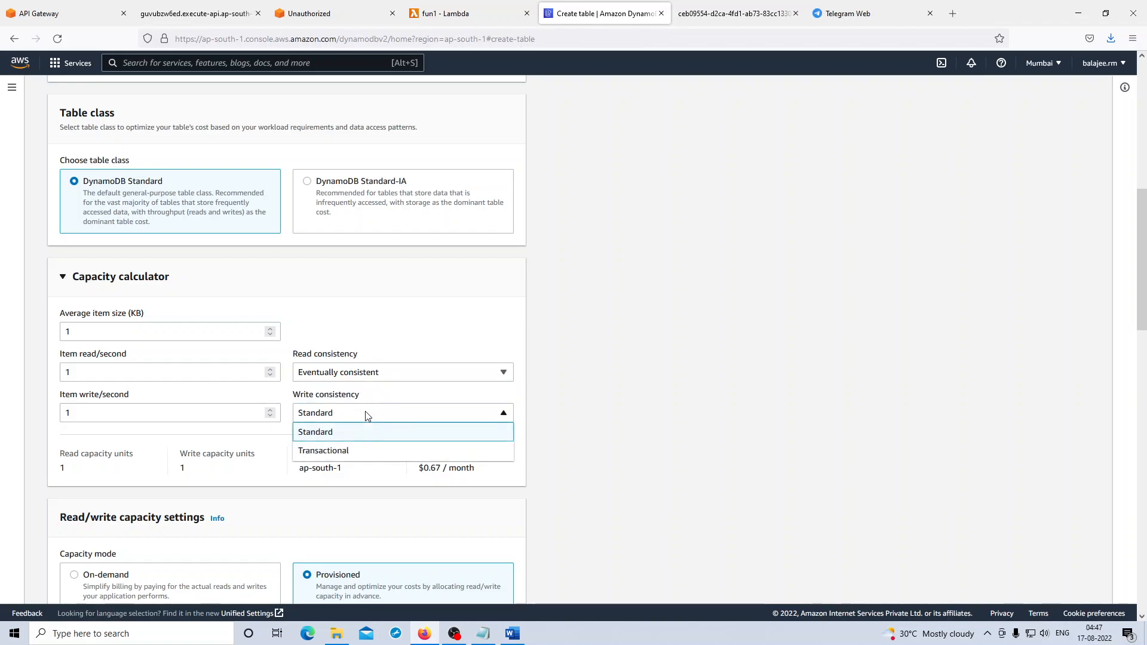
click(361, 434)
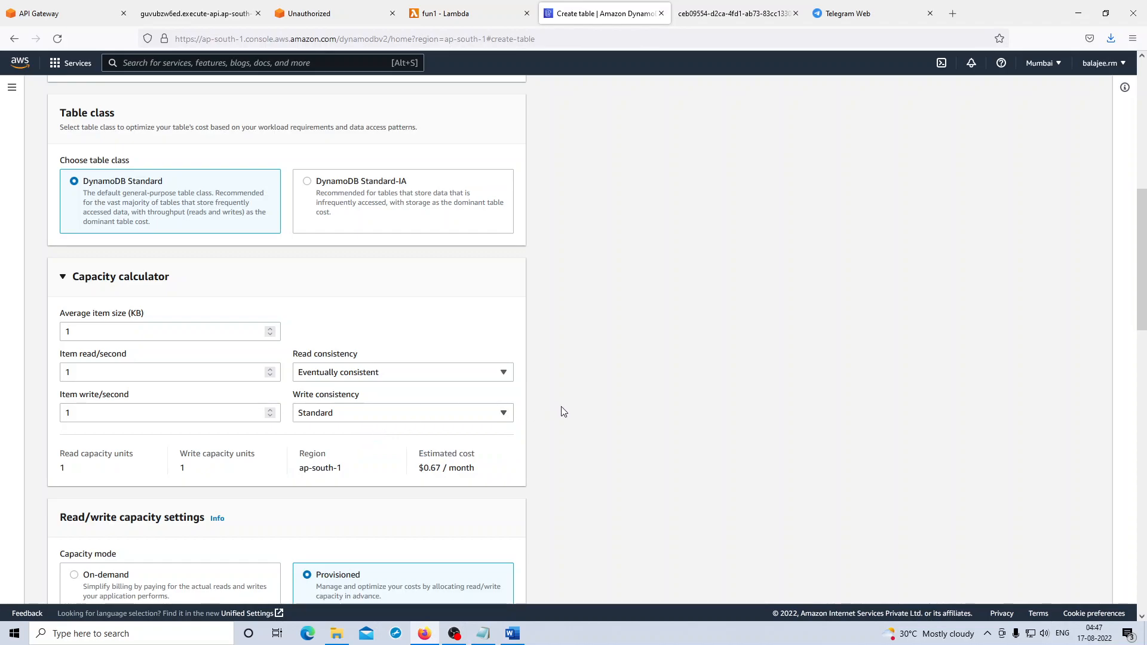
scroll(561, 411, down, 2)
scroll(561, 411, down, 1)
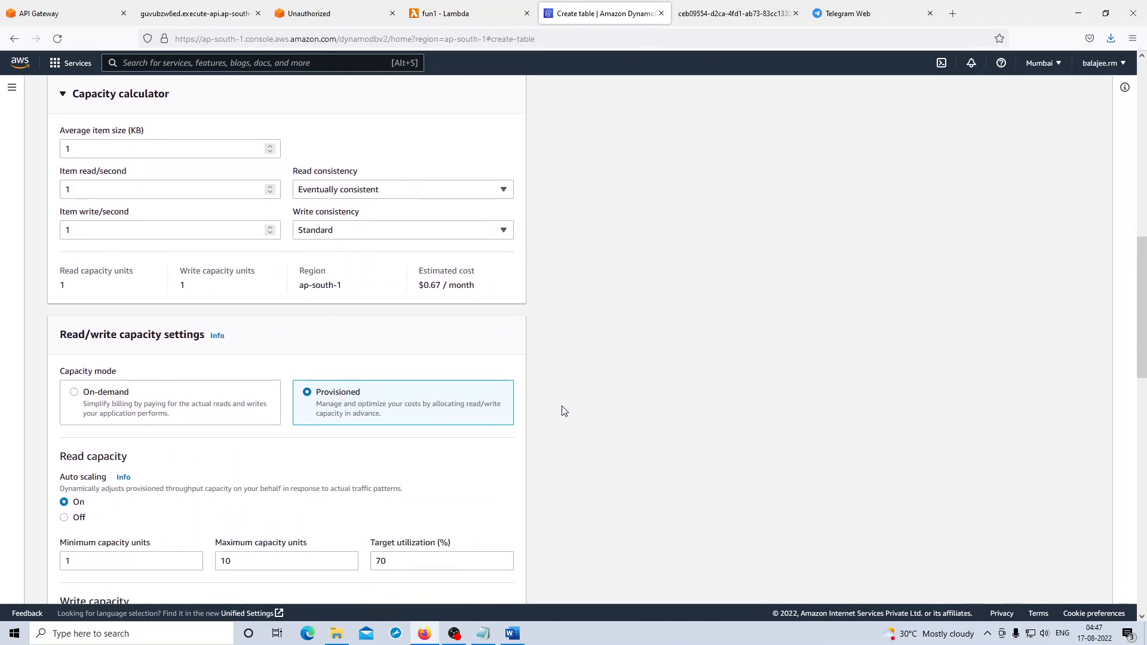
click(348, 234)
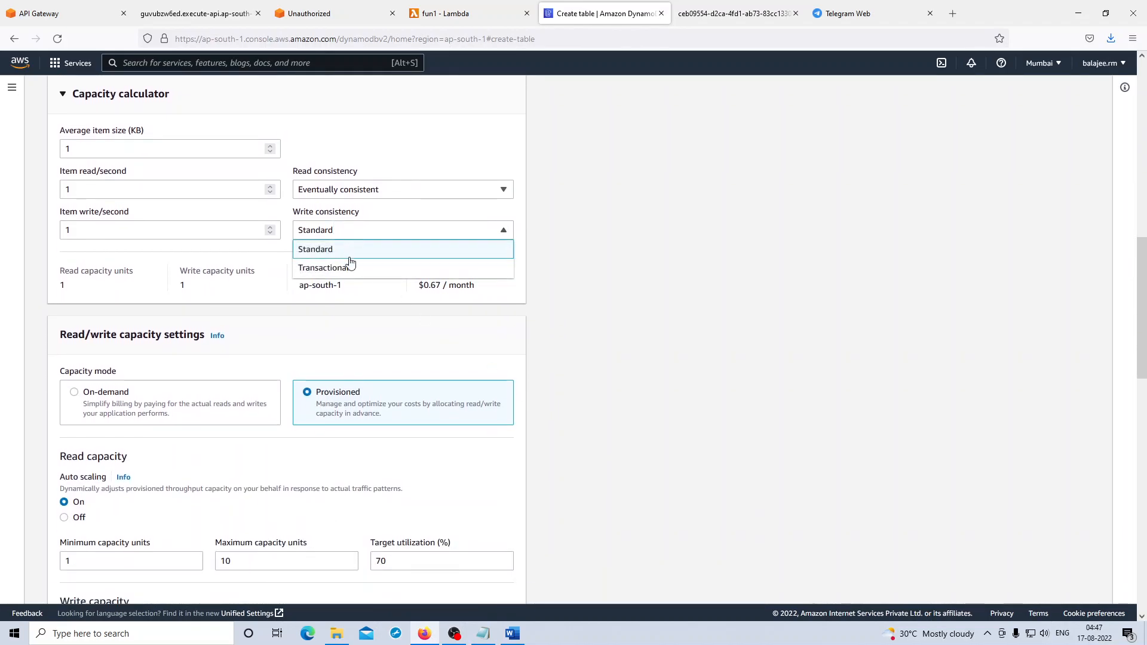
click(362, 189)
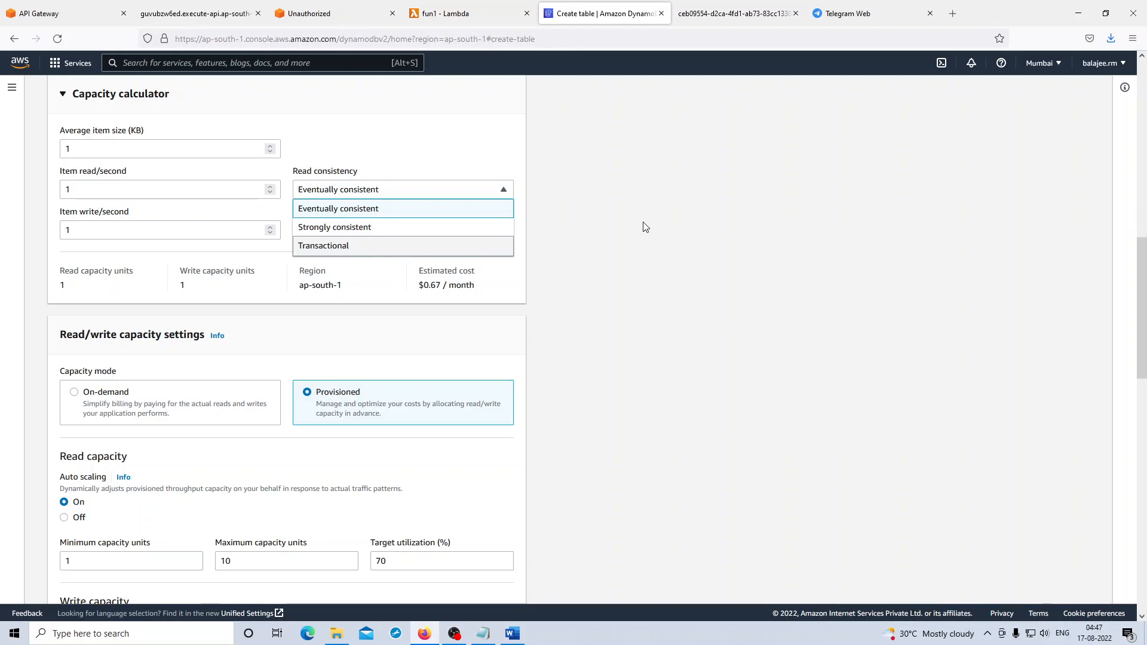
click(644, 226)
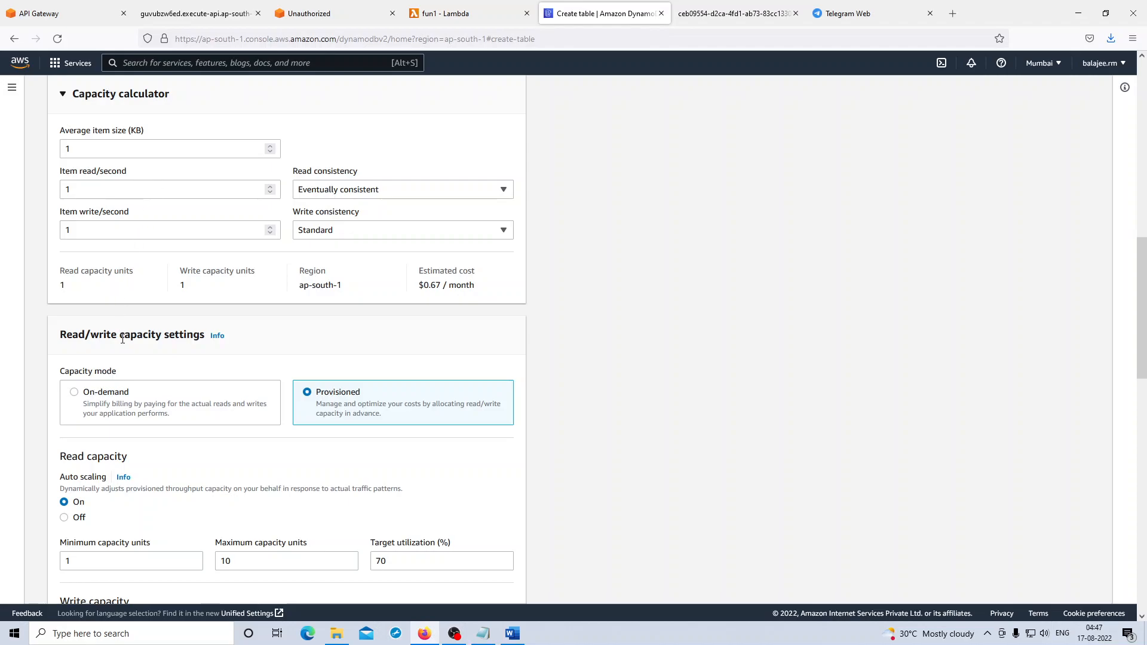
- Turn off auto scaling for the table's read capacity and set its provisioned capacity units to 1
scroll(124, 339, down, 1)
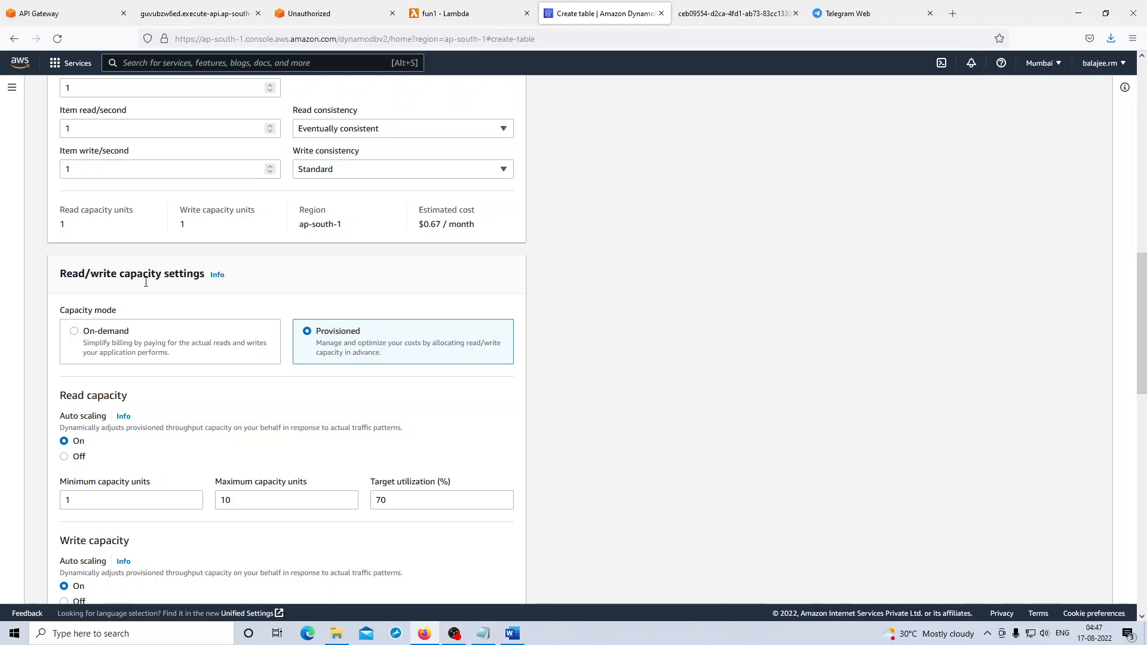
scroll(172, 298, down, 1)
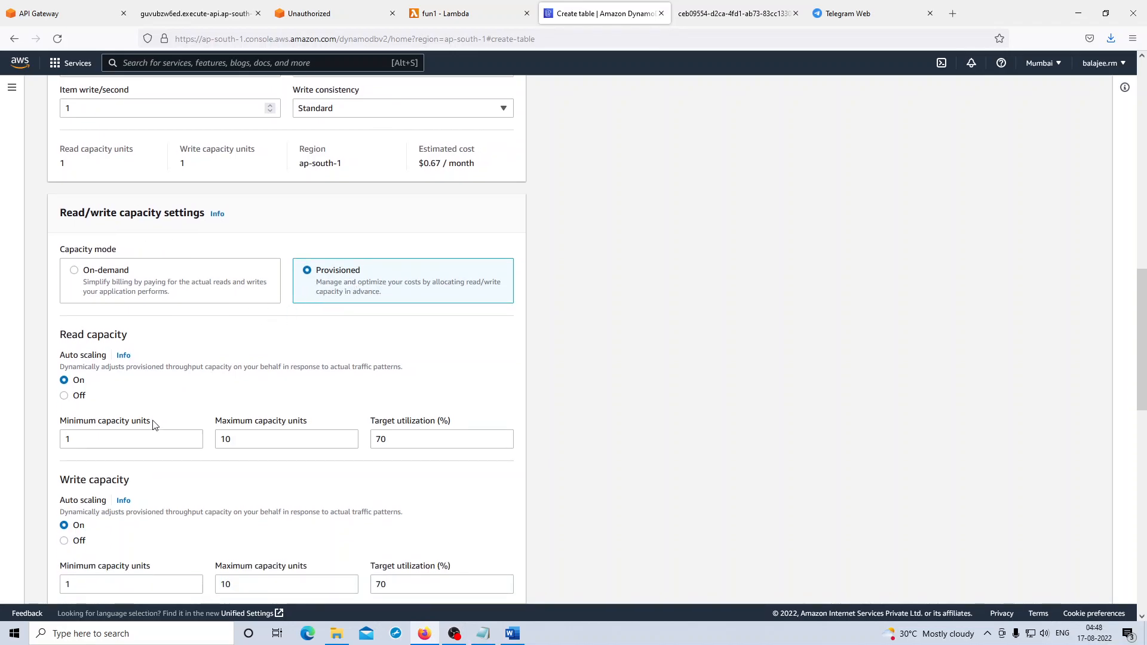
click(80, 397)
drag(77, 439, 53, 440)
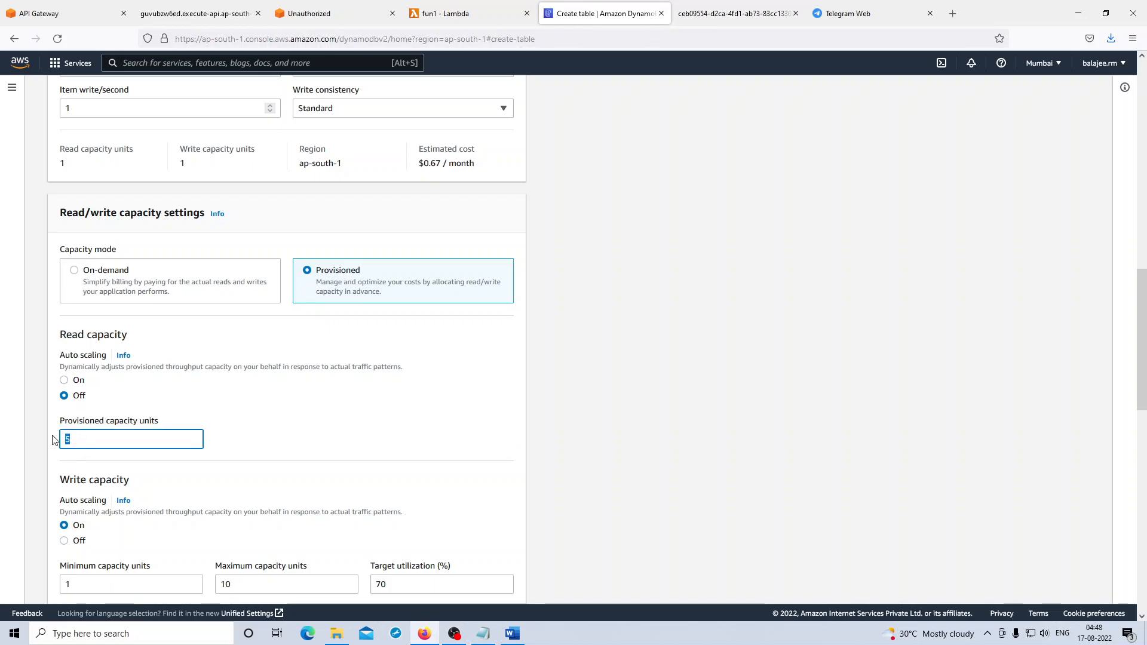
text(1)
- Turn off auto scaling for the table's write capacity and set its provisioned capacity units to 1
scroll(251, 409, down, 2)
click(75, 420)
drag(89, 464, 67, 463)
text(1)
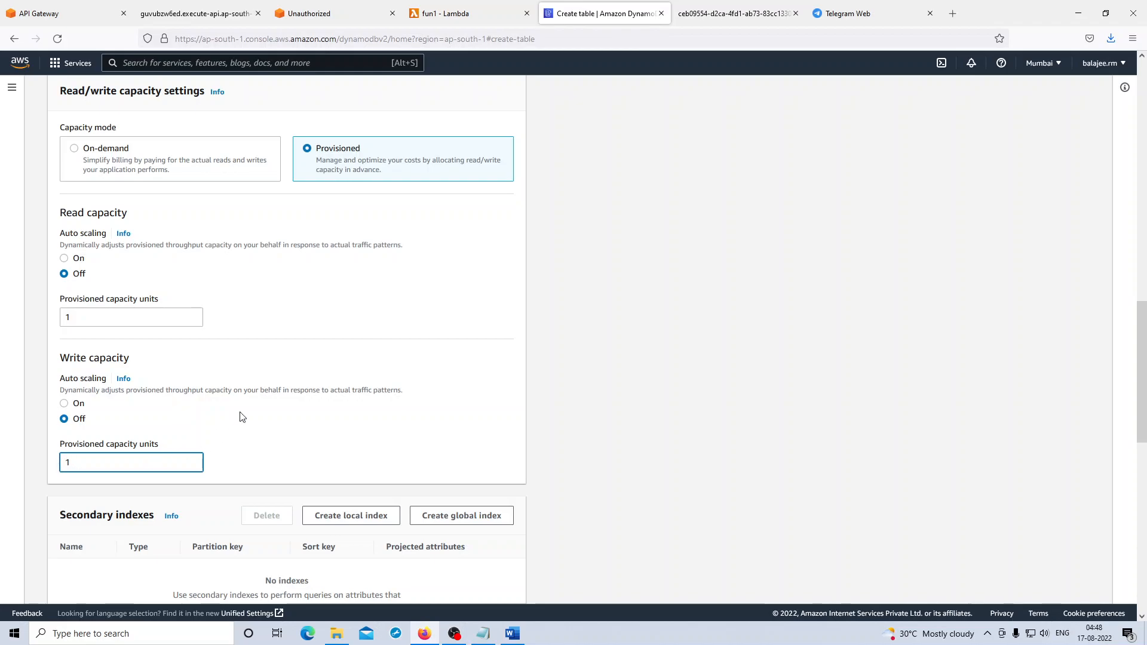
- Keep the default secondary index, encryption and tag settings and create the Sample table
scroll(245, 414, down, 4)
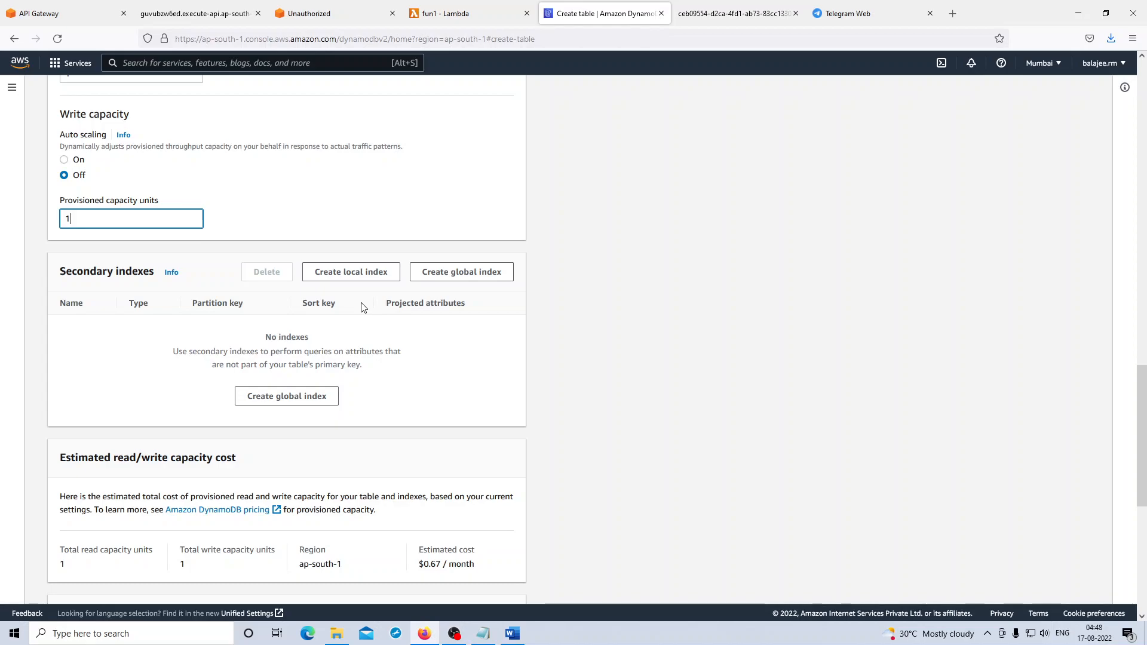
scroll(364, 307, down, 3)
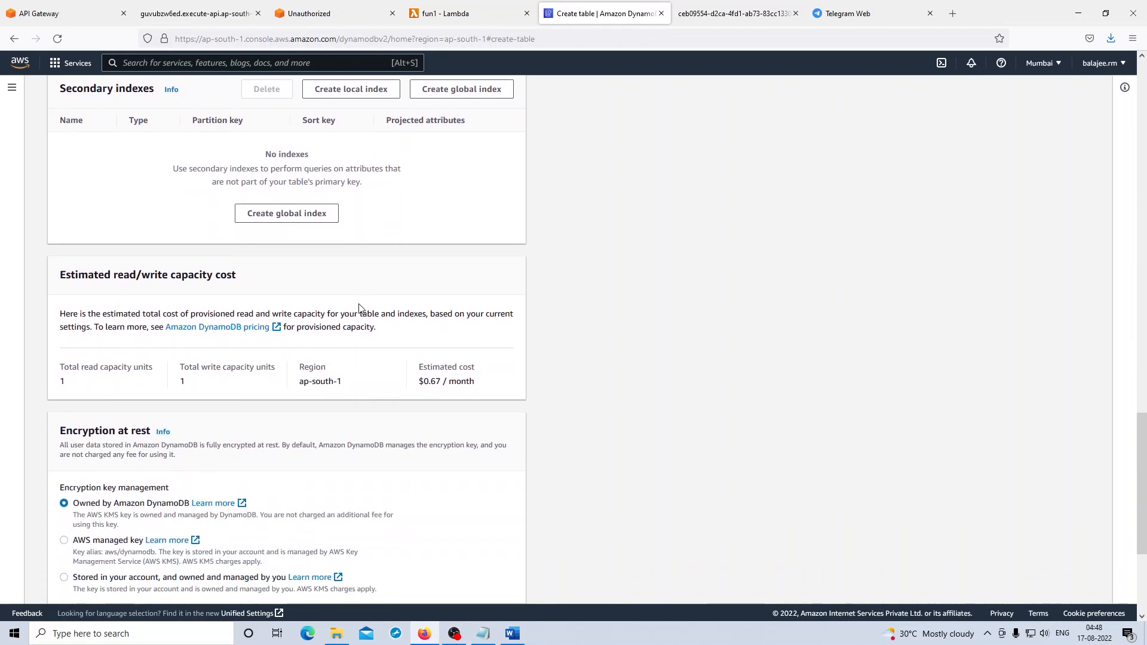
scroll(360, 308, down, 1)
scroll(356, 309, down, 2)
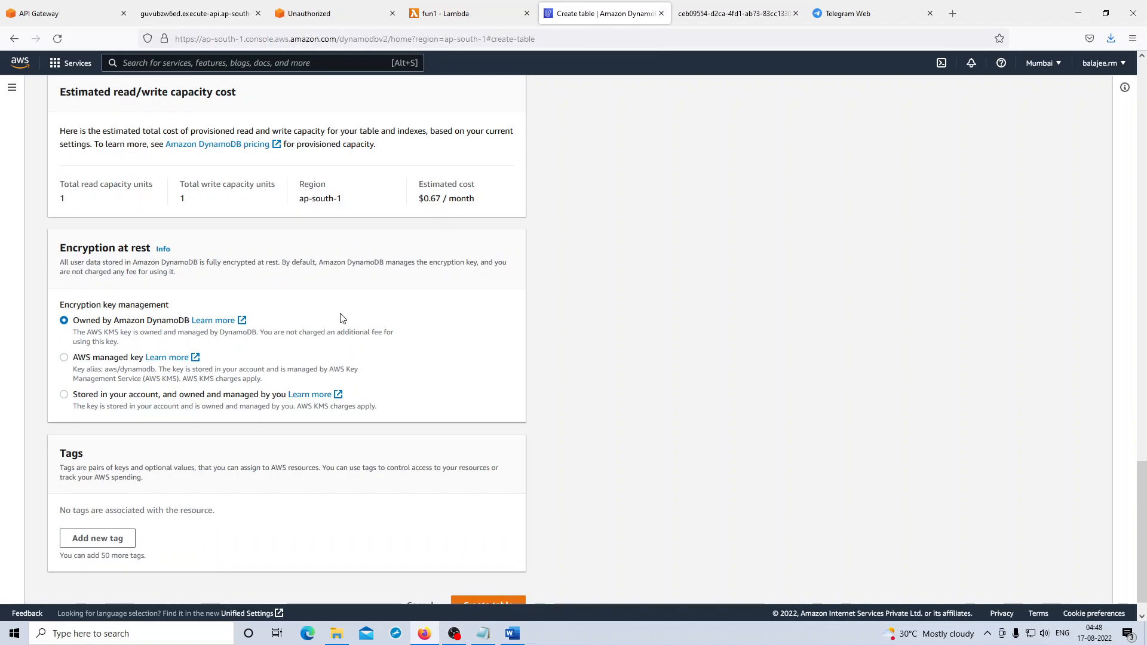
scroll(305, 329, down, 1)
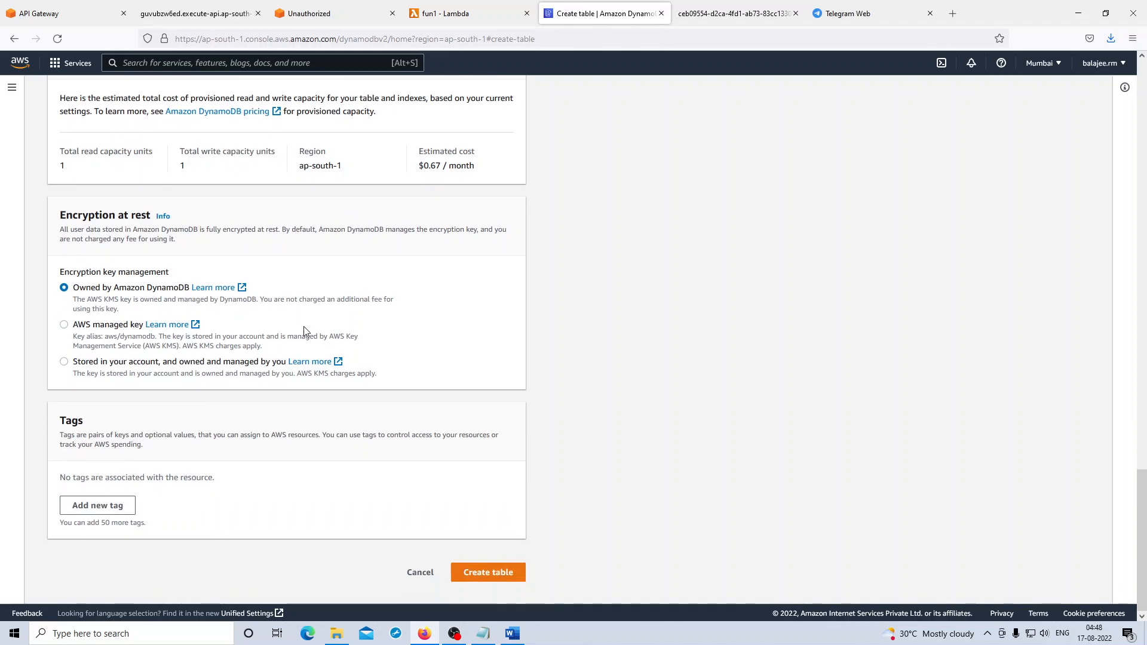
click(499, 574)
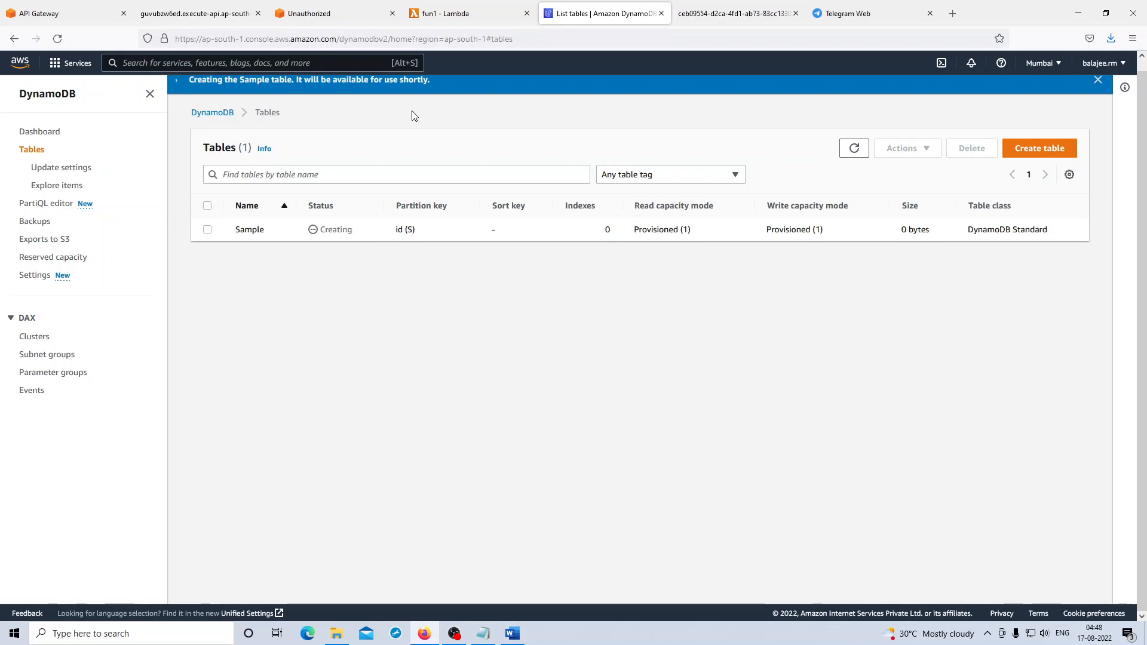
- From the fun1 function's permissions configuration, open its execution role fun1-role-0bzuy9f3 in a new browser tab
click(455, 15)
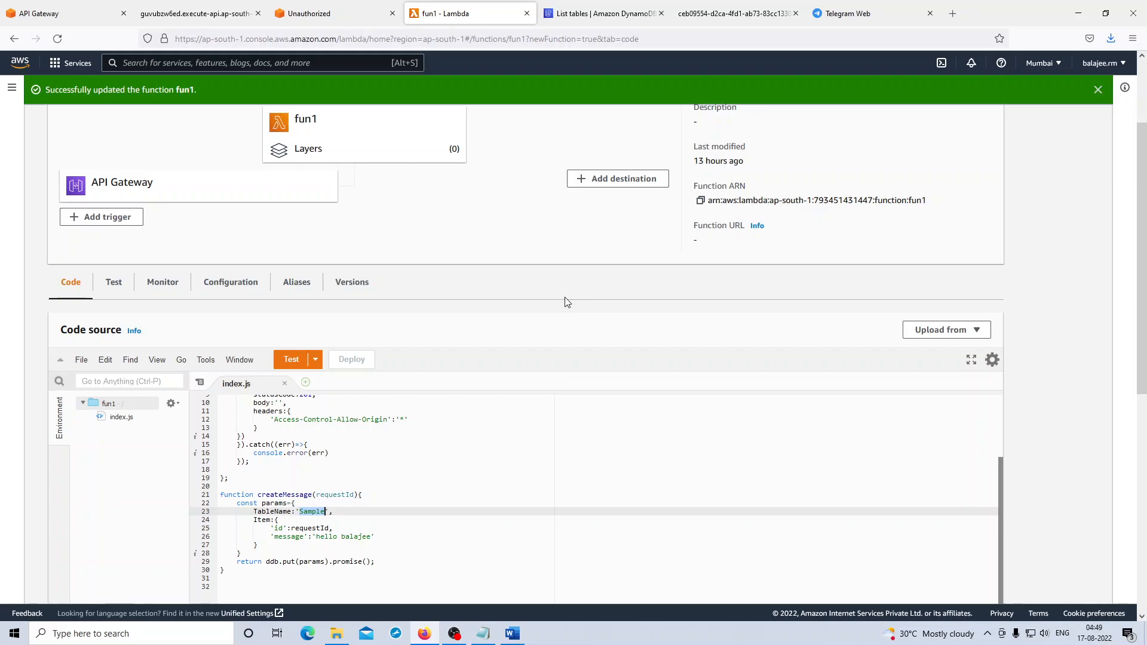
click(249, 292)
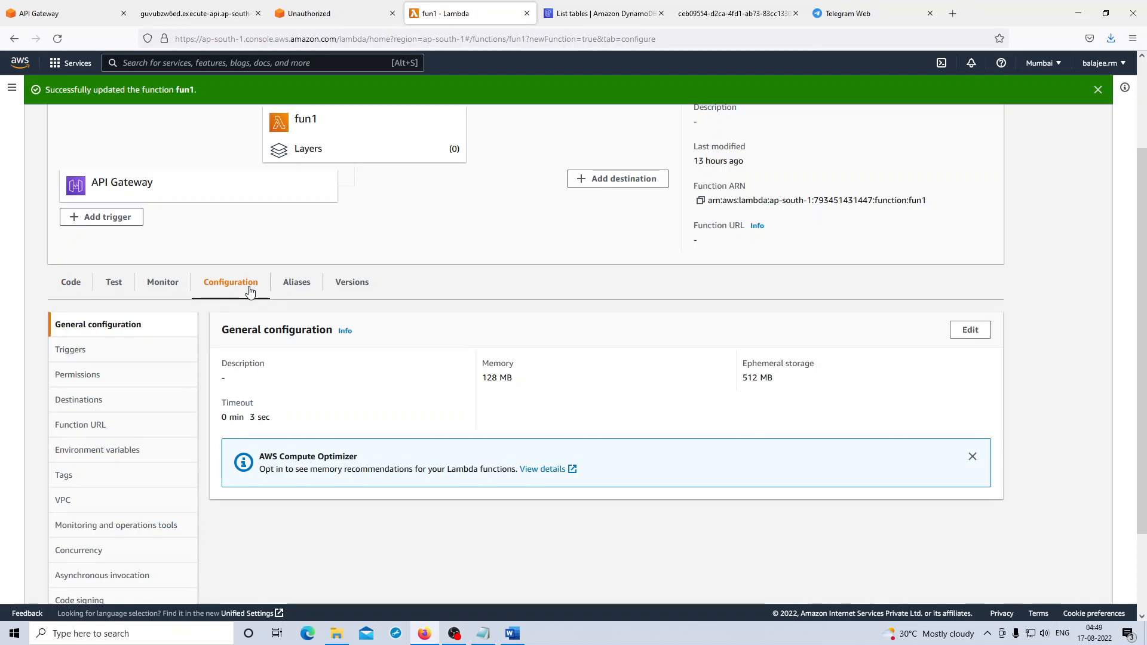
click(95, 381)
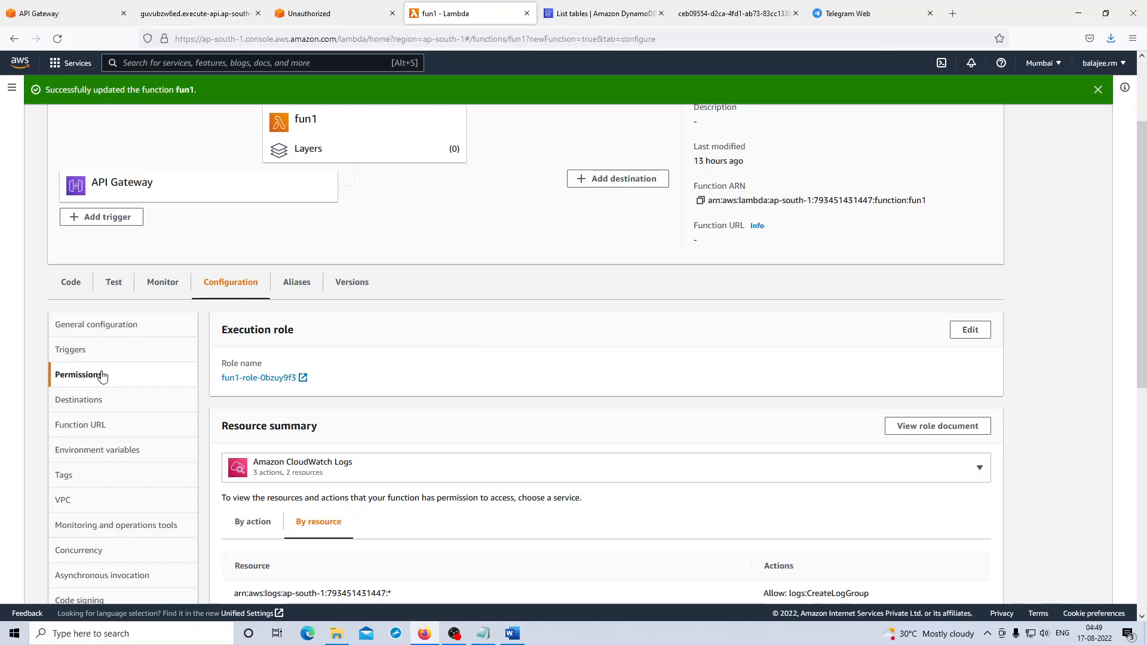
right_click(253, 384)
click(269, 388)
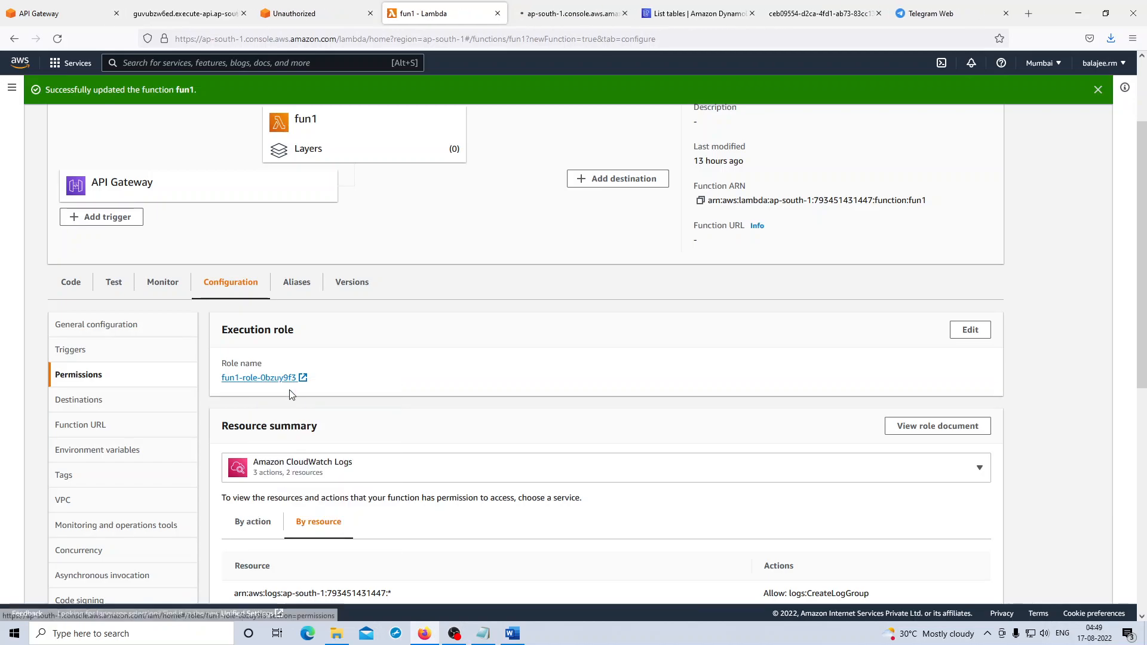
click(608, 5)
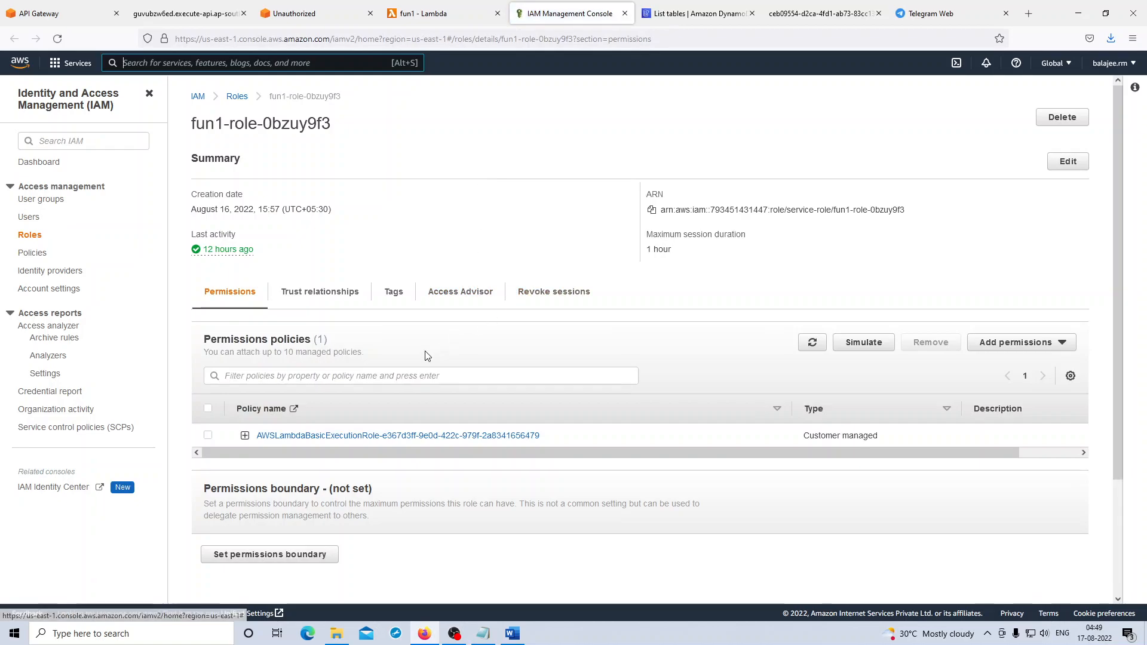
- Find the DynamoDB policies and attach AmazonDynamoDBFullAccess to the fun1 execution role
click(1049, 343)
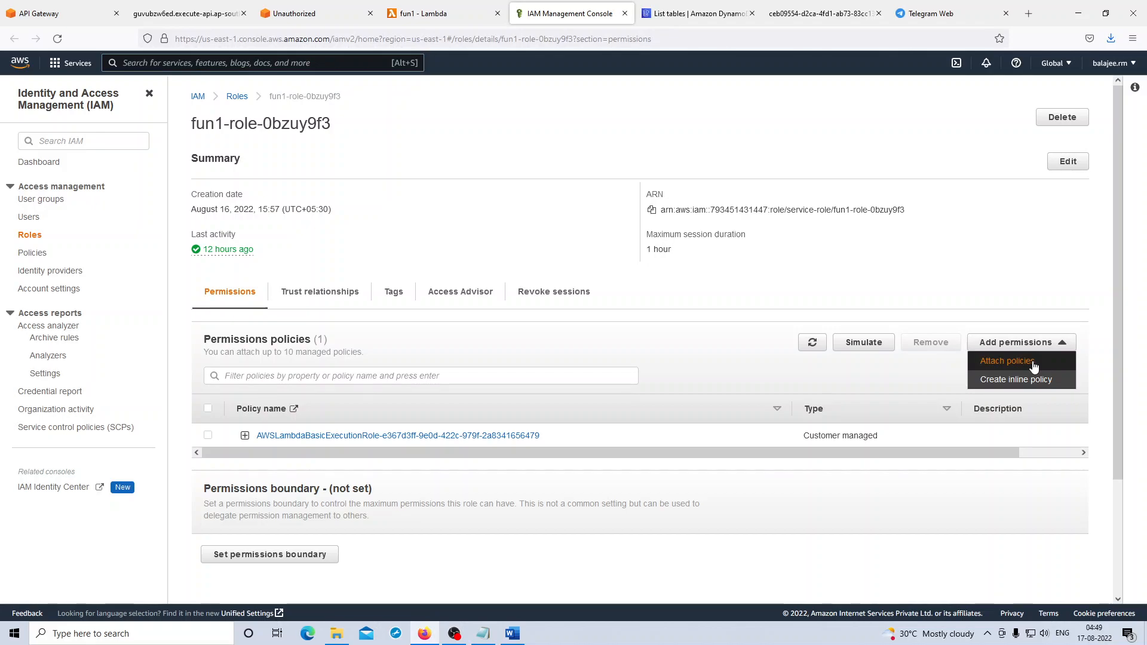
click(1034, 363)
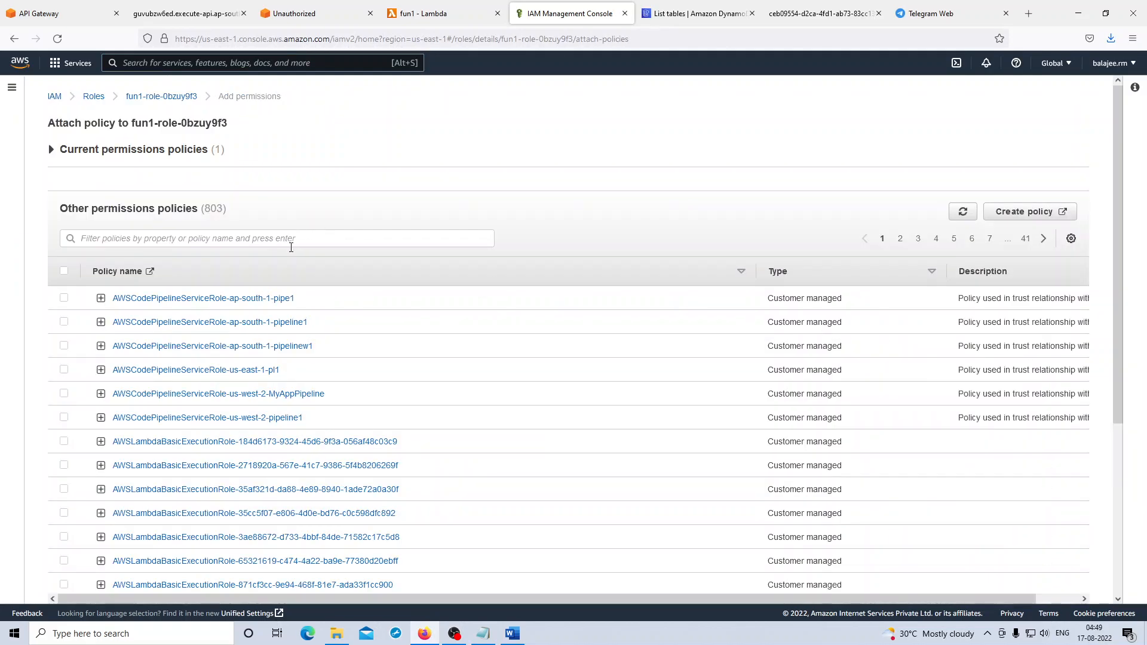
click(288, 235)
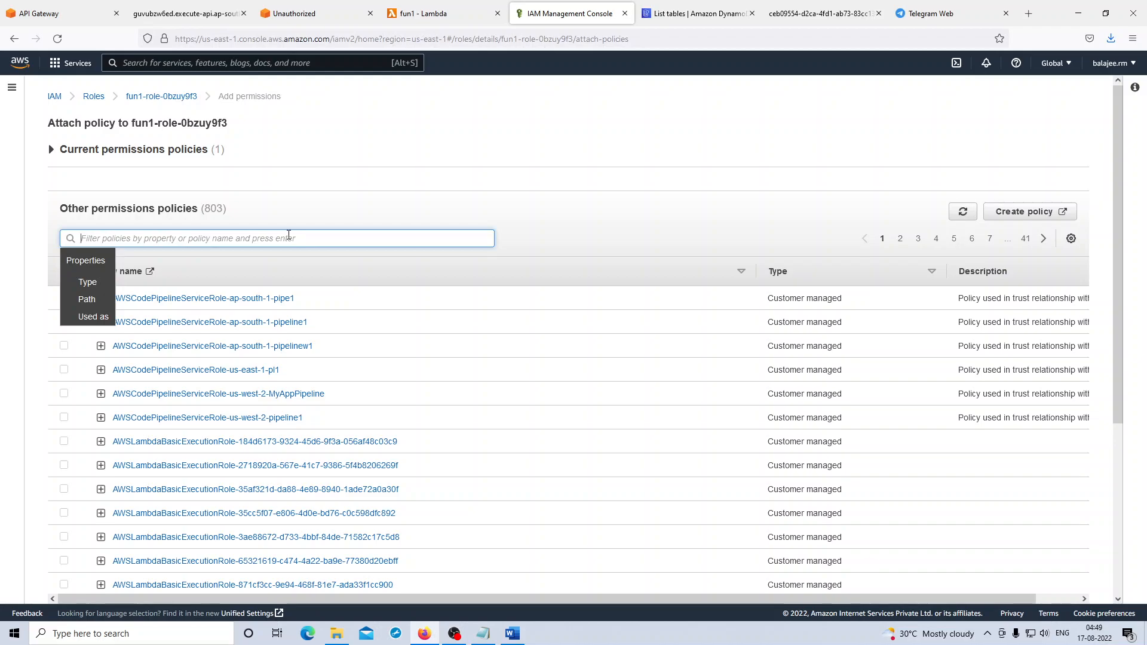
text(dynamodb)
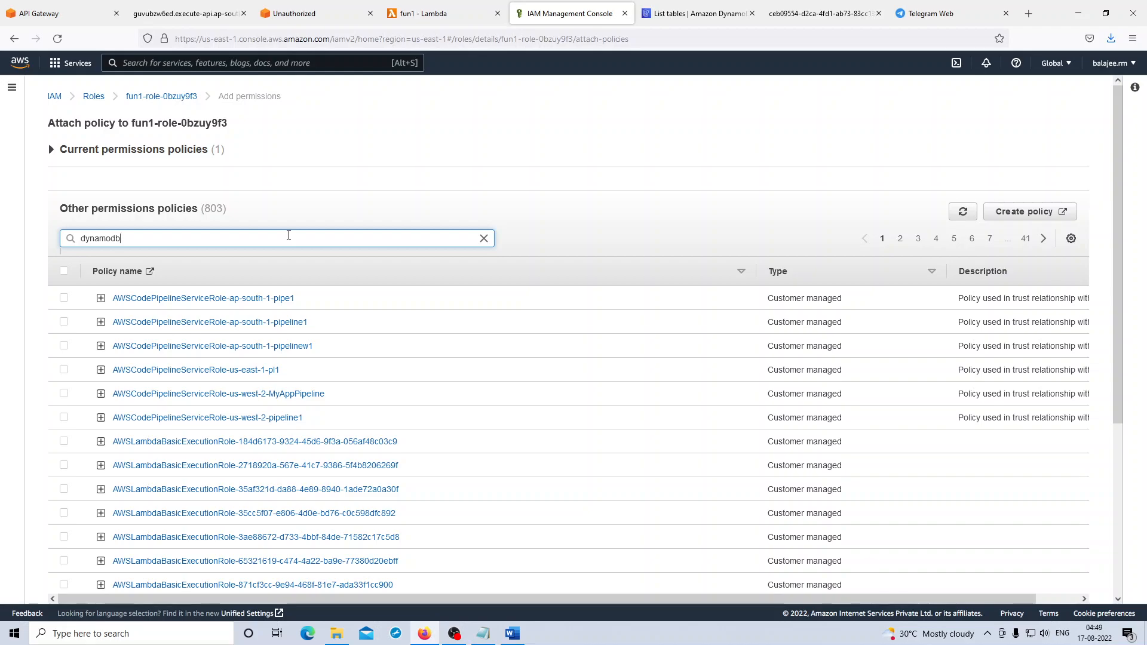
key(Return)
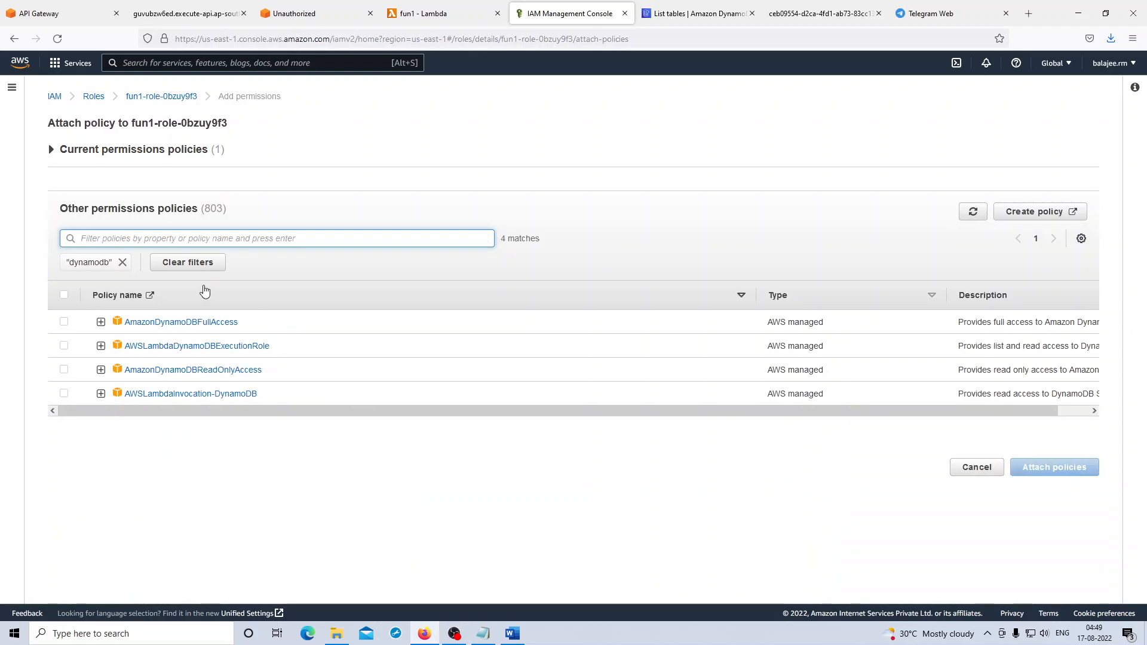
click(64, 323)
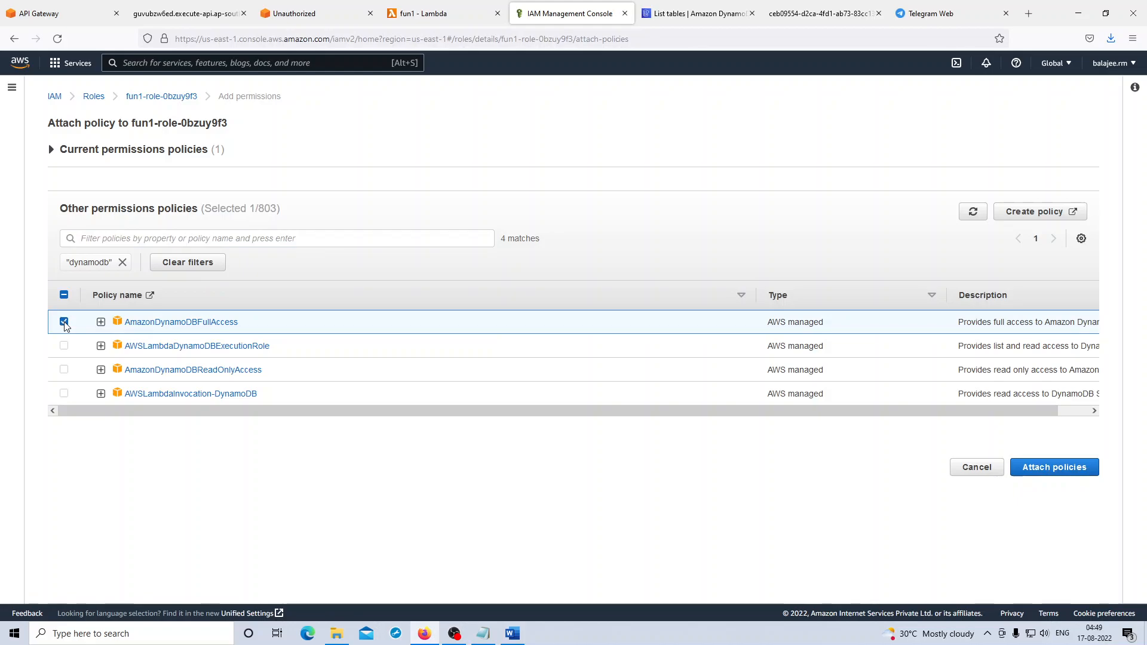
click(1047, 469)
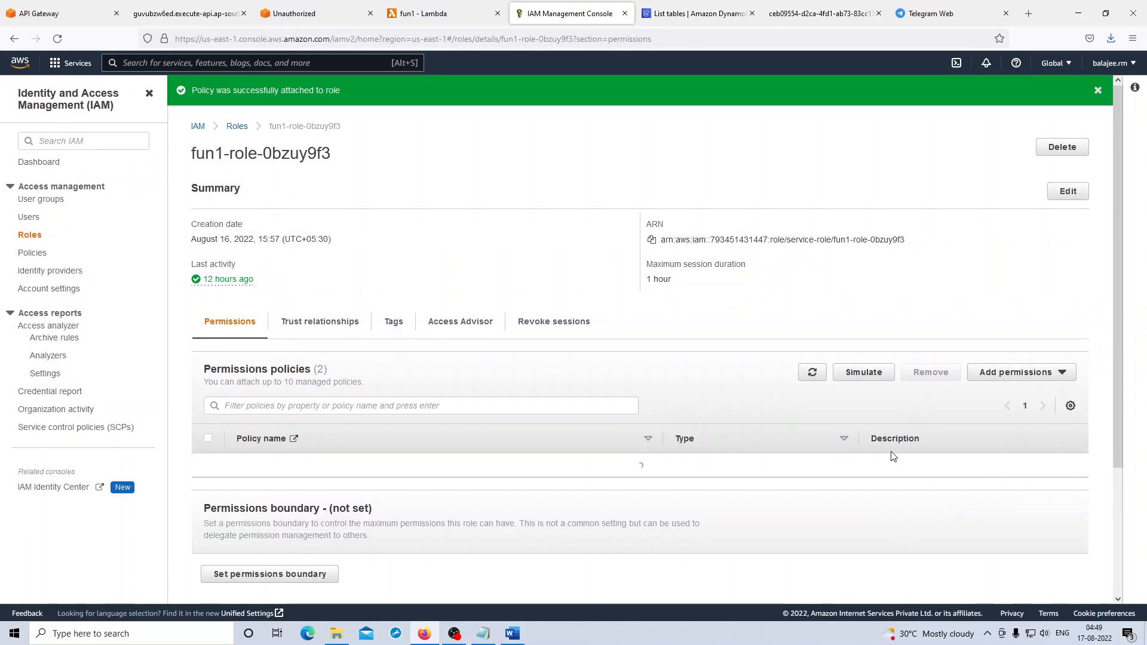
scroll(657, 427, down, 3)
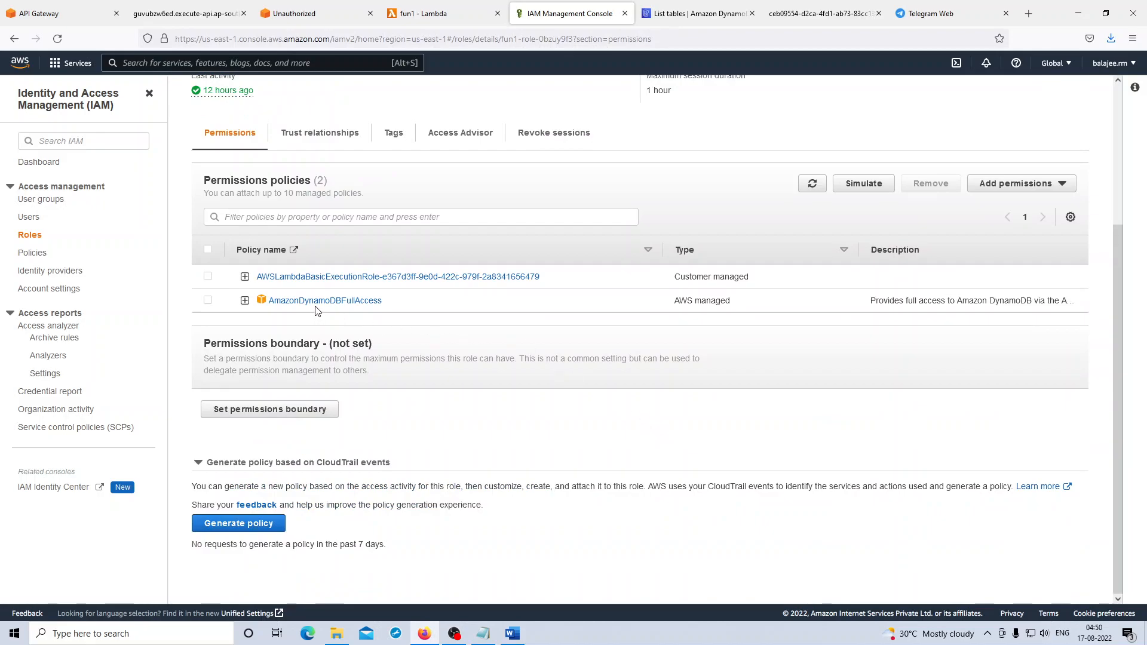
- Review the createMessage code of the fun1 function and check the Sample table's status in DynamoDB
click(438, 15)
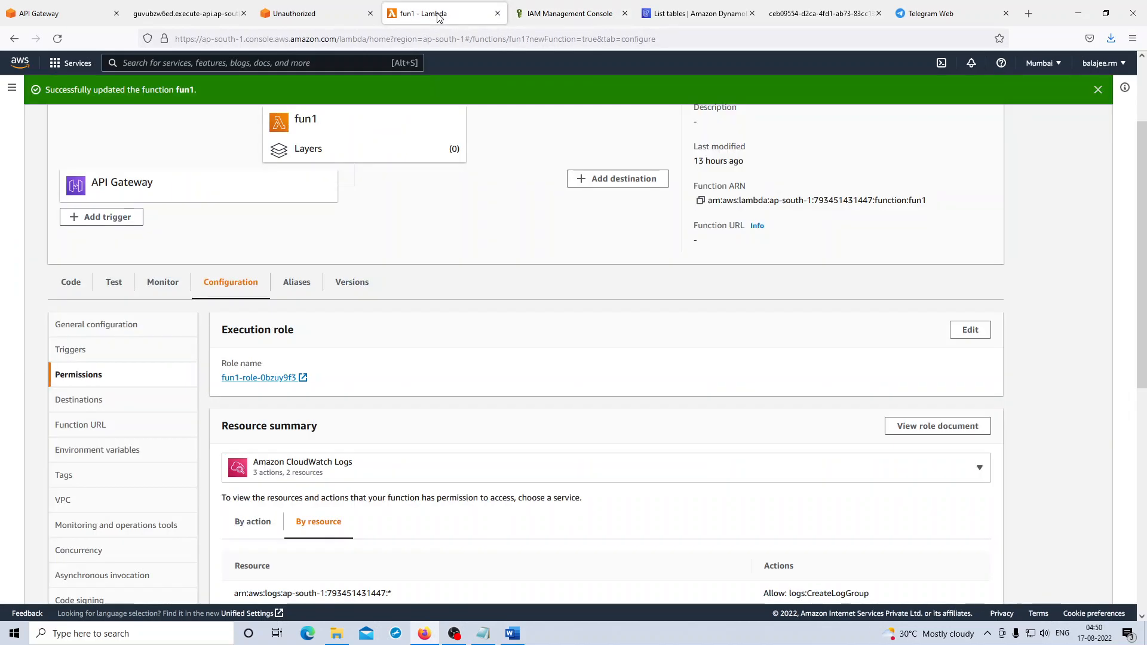
click(80, 281)
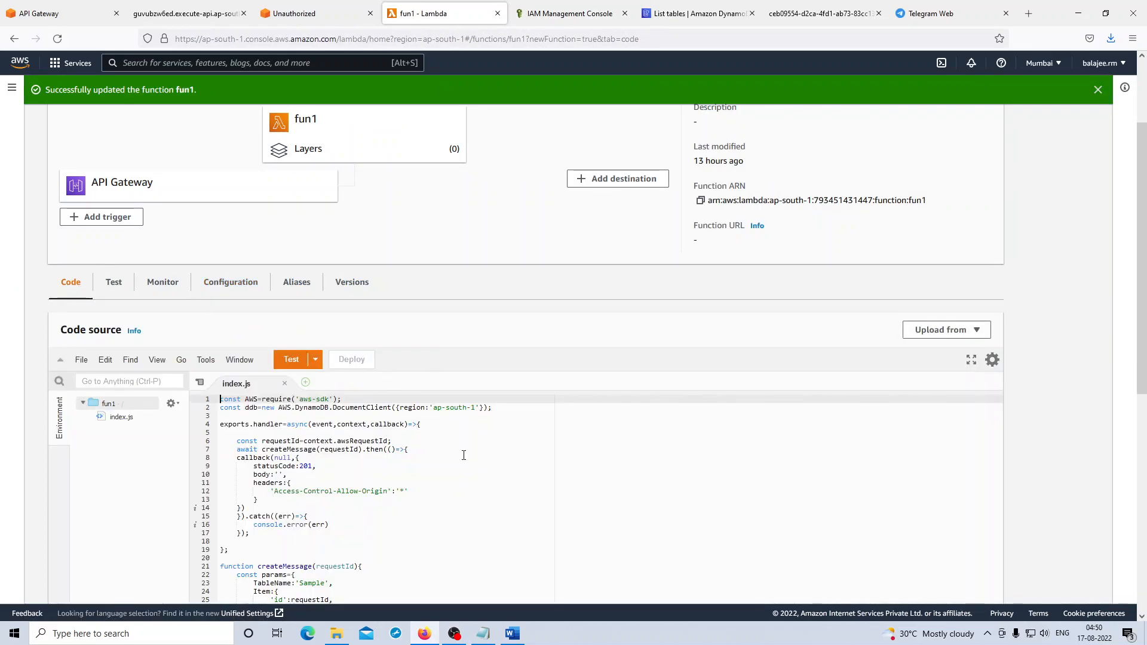
scroll(463, 455, down, 5)
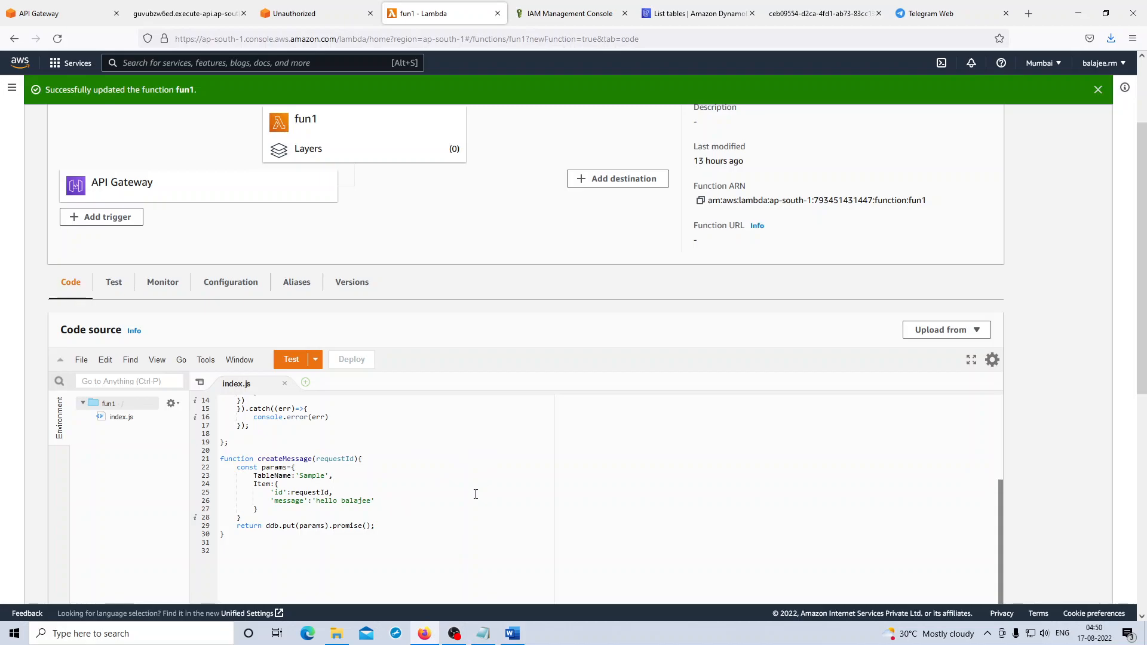
click(693, 13)
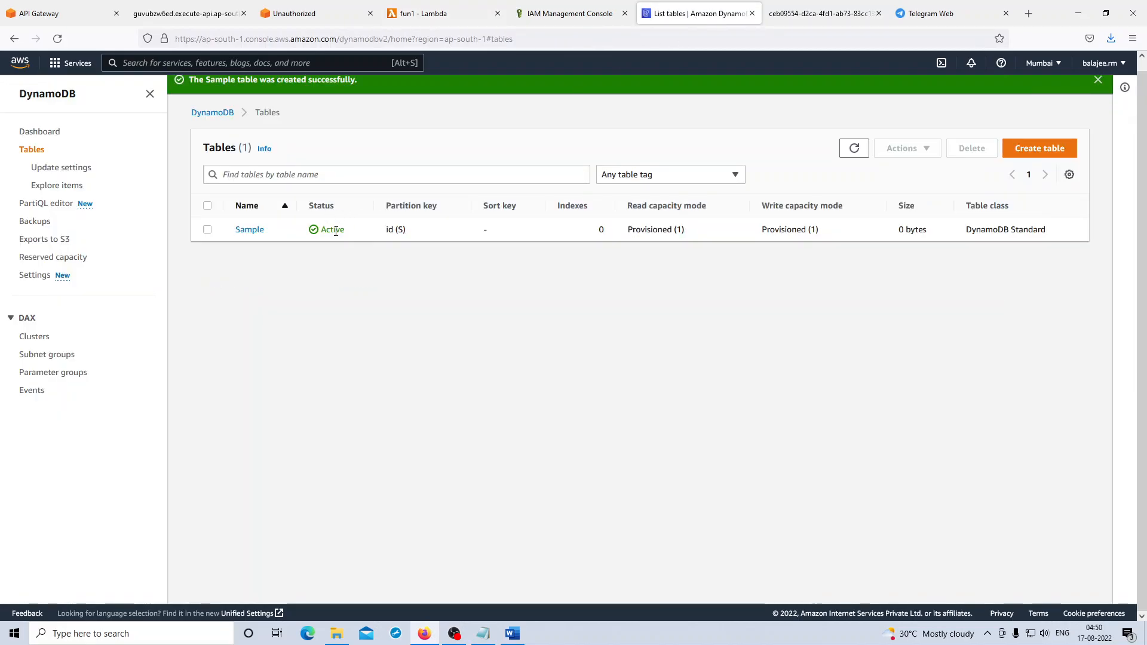
click(442, 12)
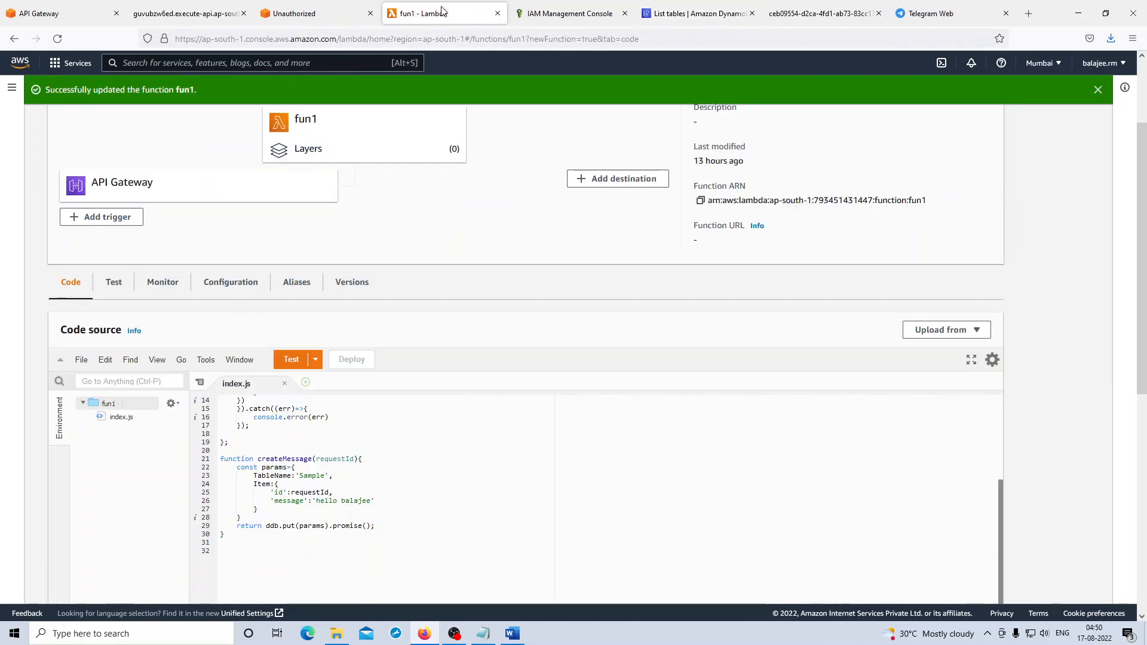
- Run the fun1 function's test and inspect the status code in the response
click(294, 362)
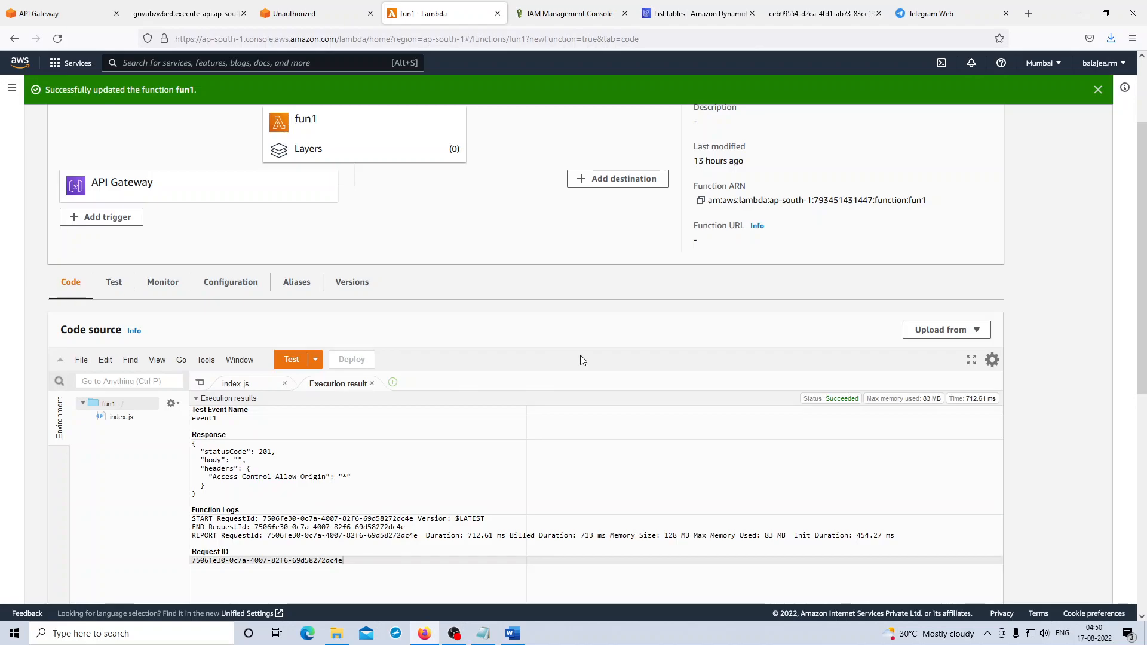
scroll(583, 360, down, 2)
drag(203, 332, 300, 332)
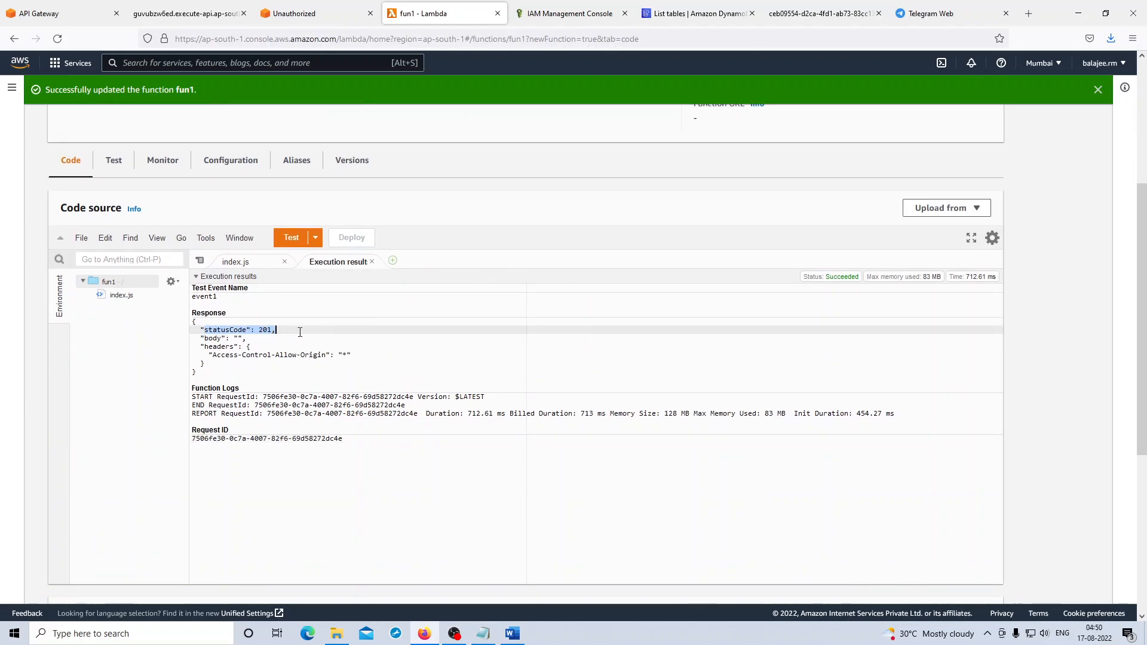
- Explore the Sample table's items in DynamoDB and check the id and message of the written record
click(696, 13)
click(257, 232)
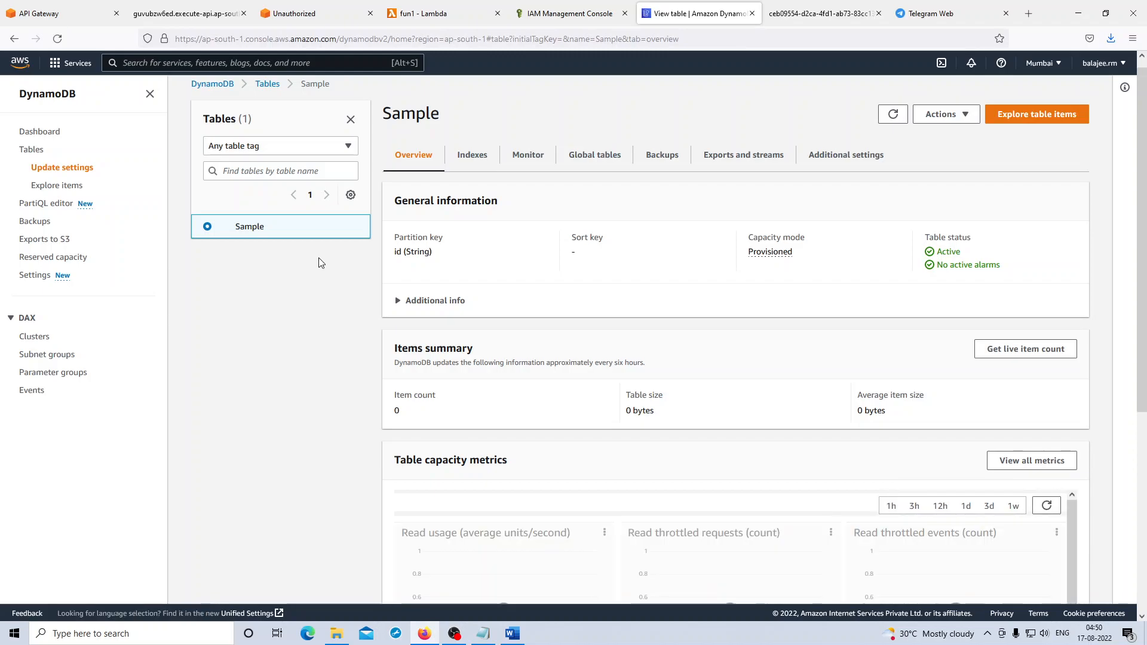
click(1034, 119)
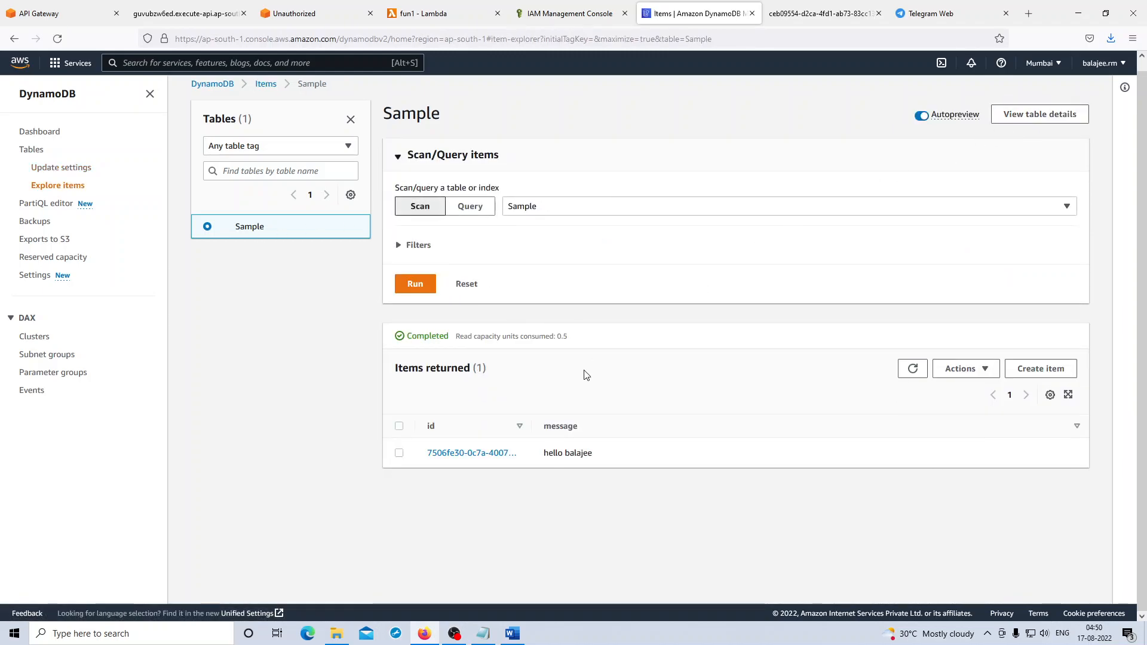
drag(619, 461, 535, 472)
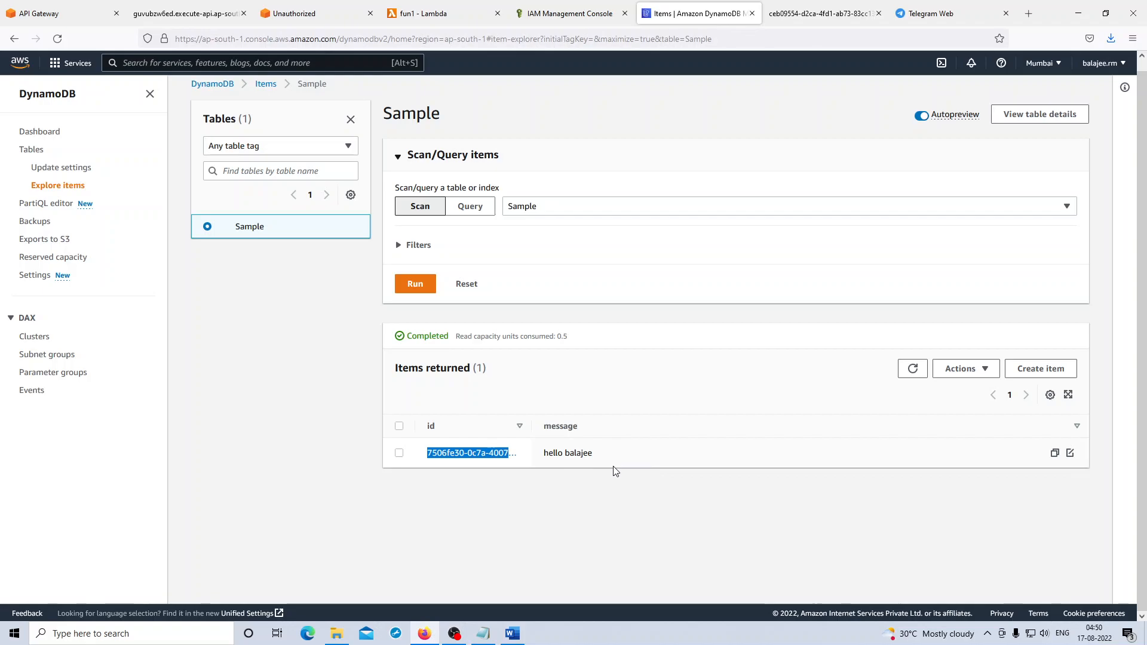
- Call the API Gateway endpoint's /test path again and examine the returned JSON response
click(394, 19)
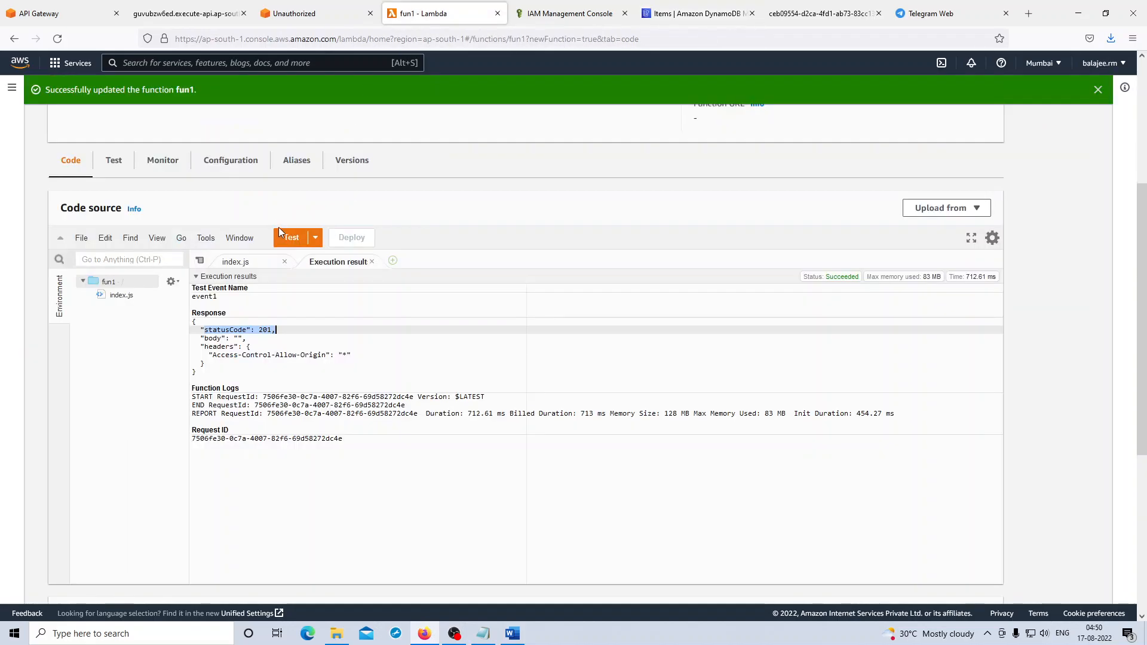
scroll(371, 200, up, 4)
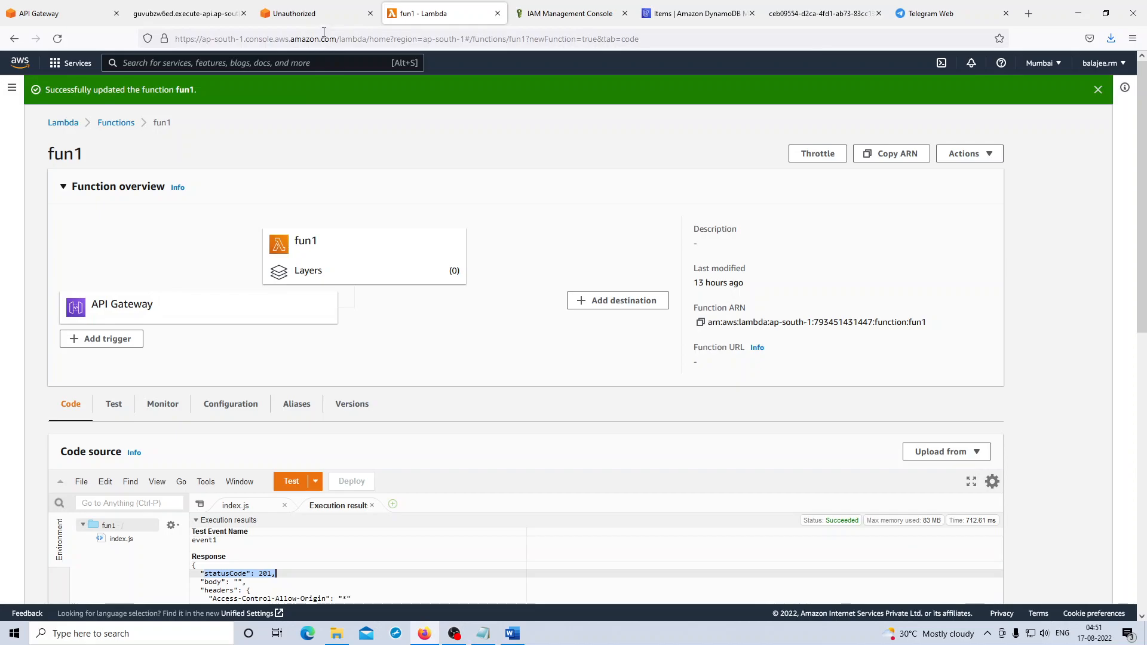
click(199, 15)
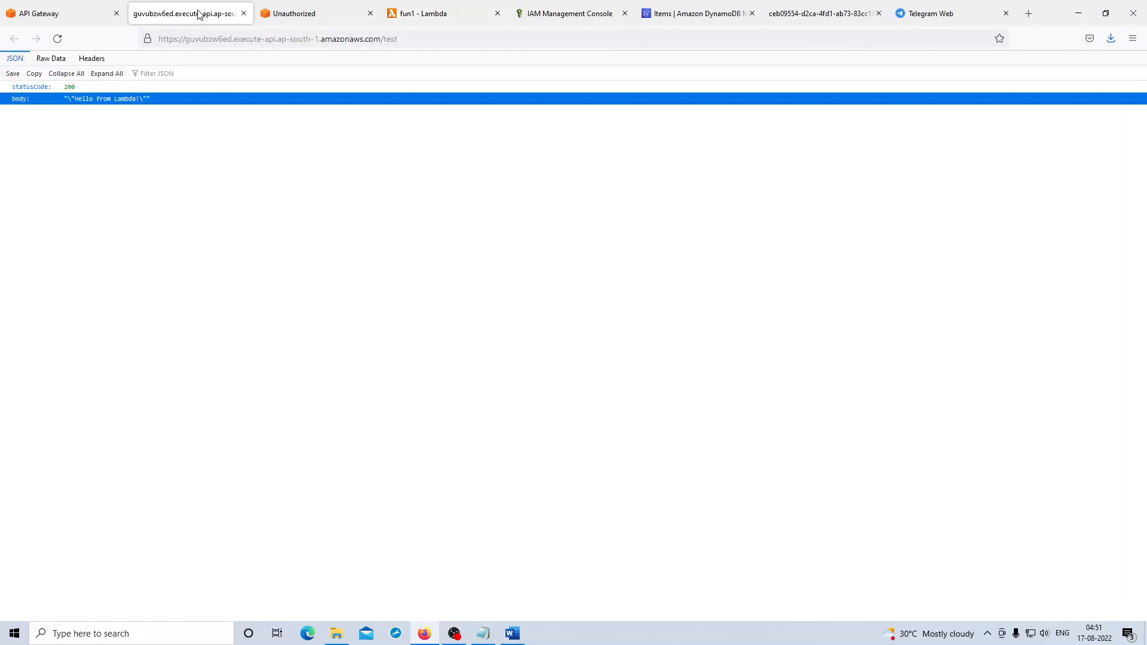
click(403, 43)
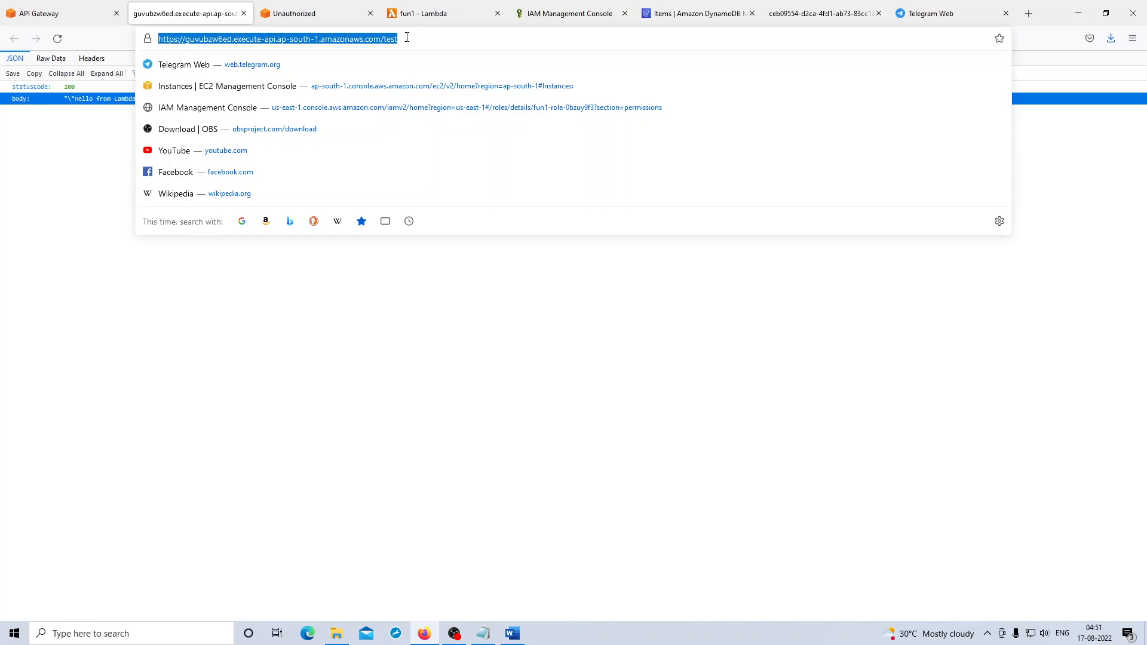
key(Return)
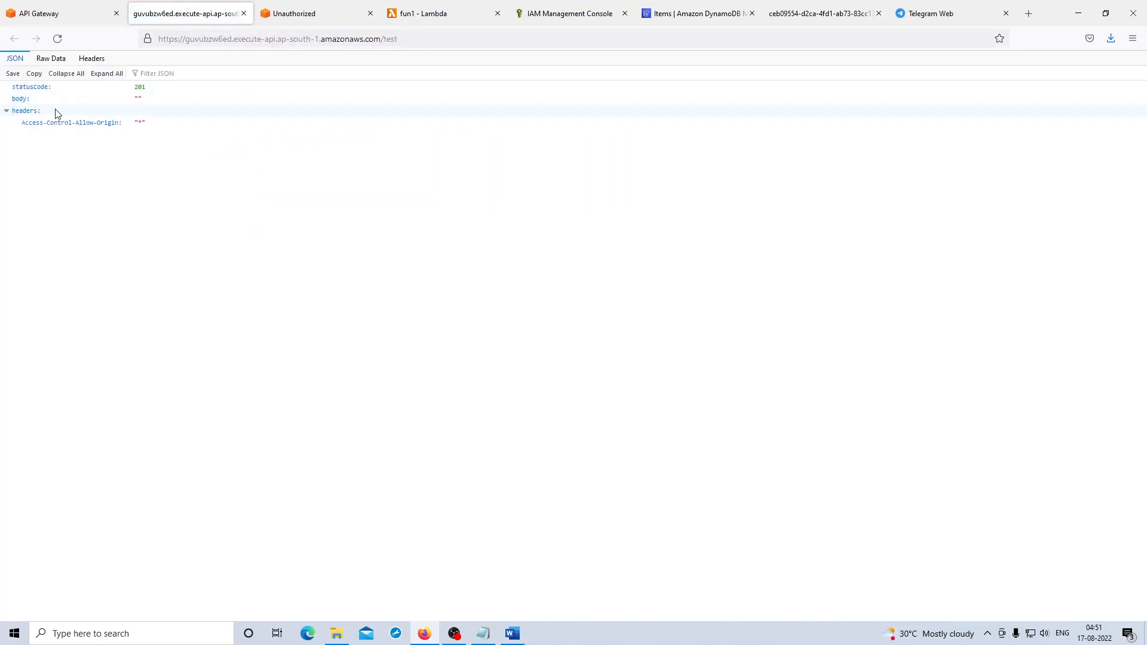
drag(9, 89, 170, 126)
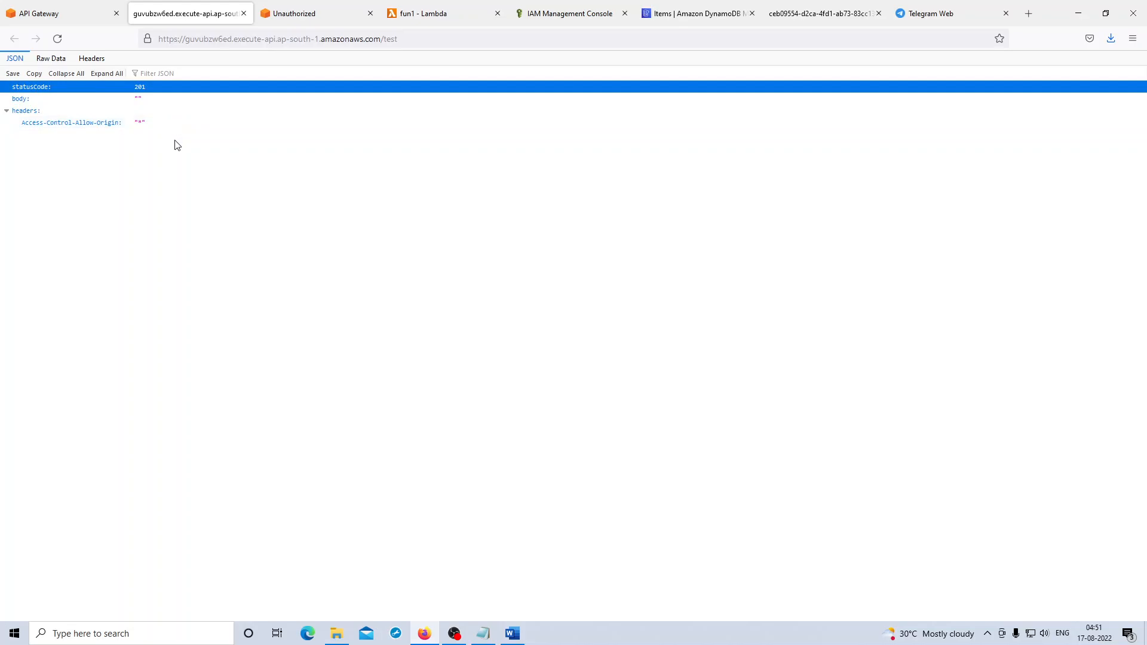
- Rerun the scan of the Sample table in DynamoDB and compare the ids and messages of the returned items
click(702, 18)
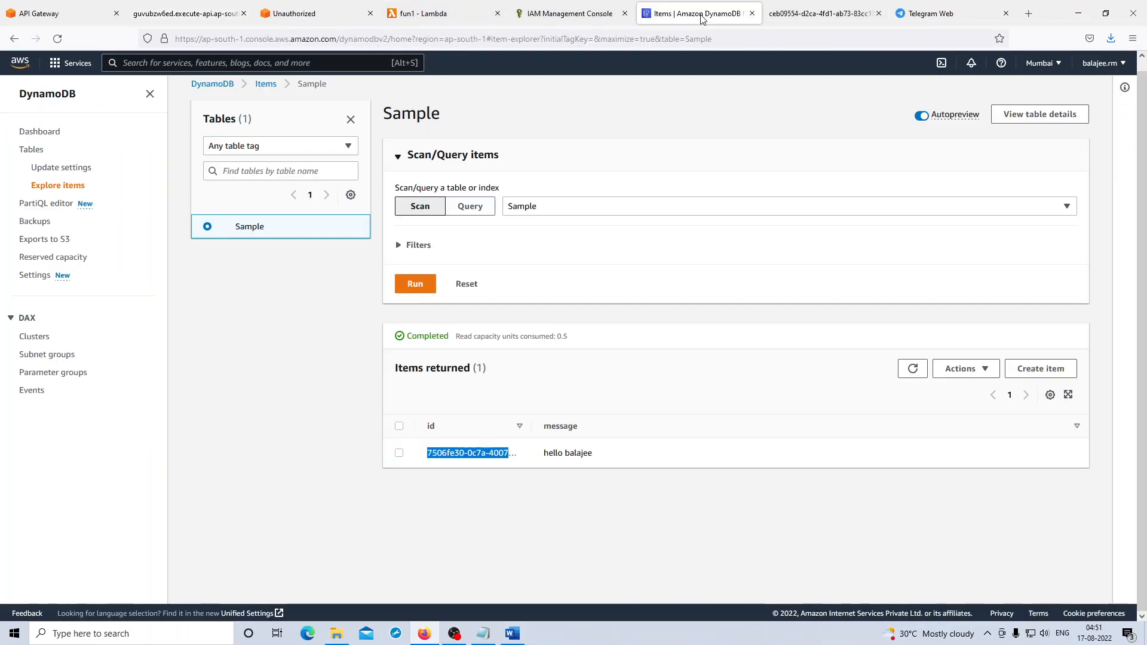
click(415, 285)
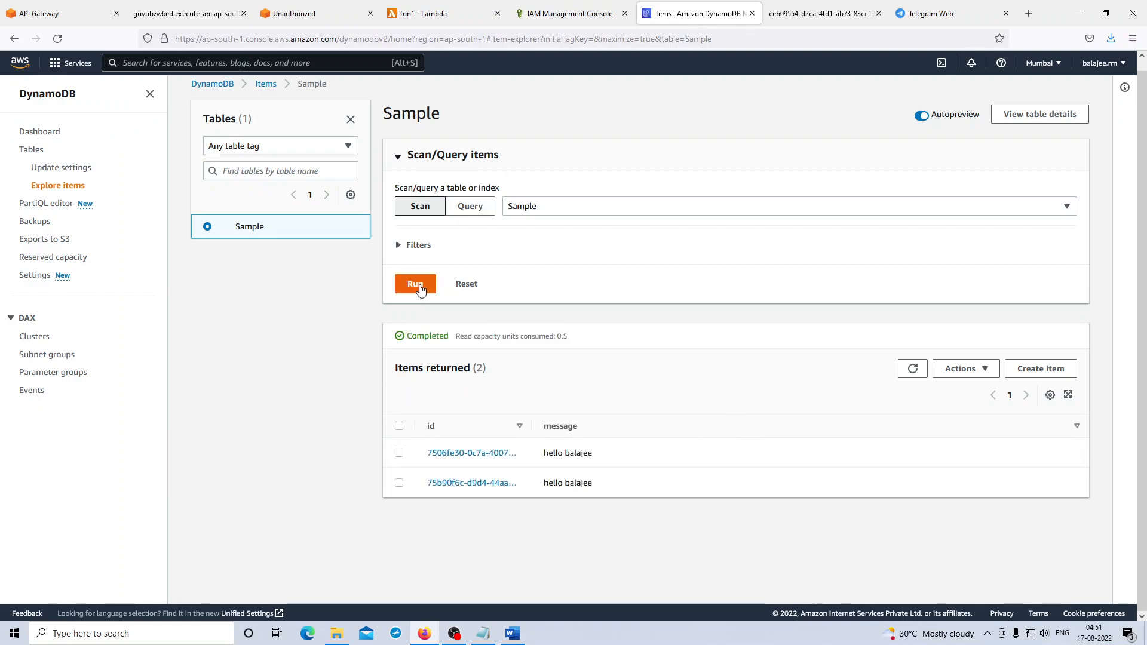
drag(593, 484, 616, 436)
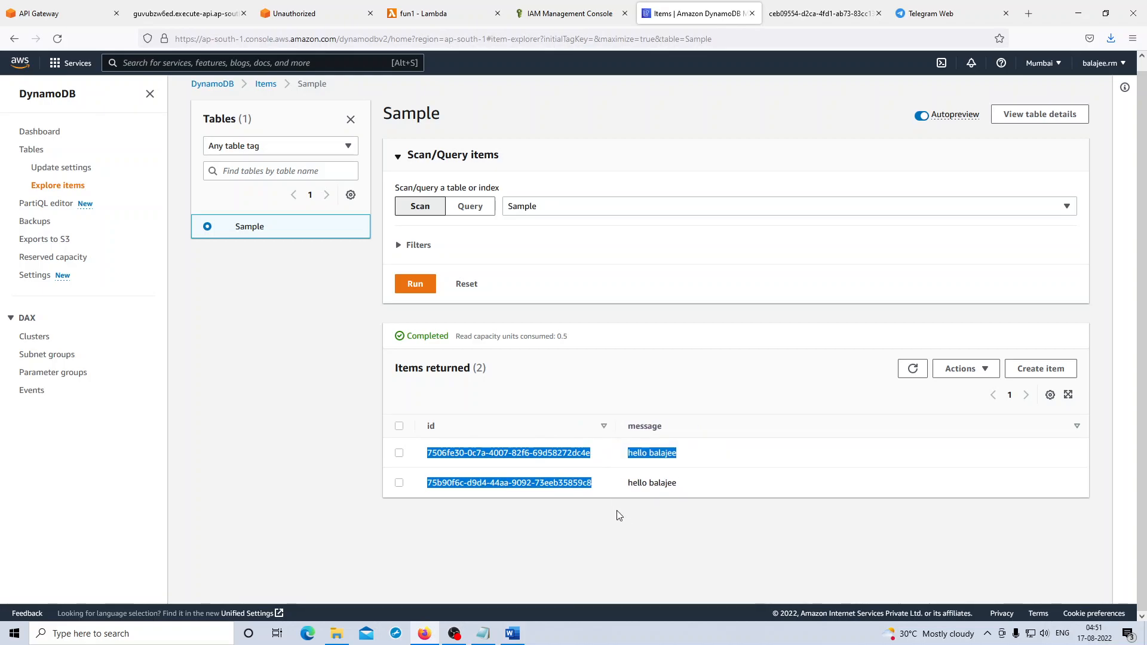
click(615, 532)
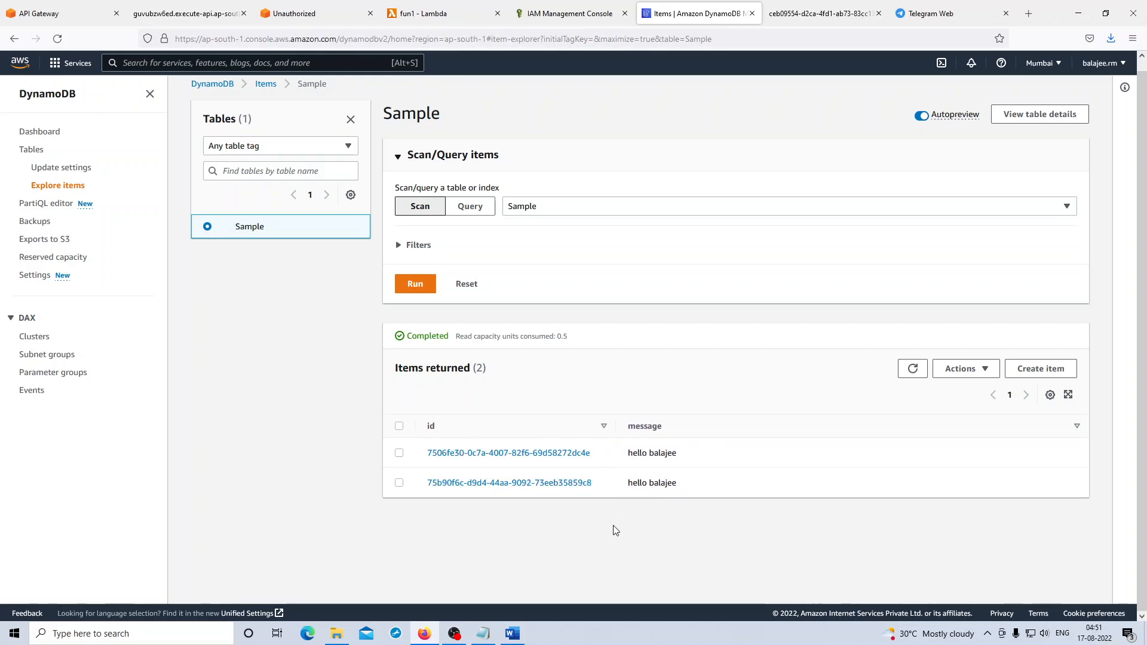
- Switch to the "lambda to dynamodb" notes in Notepad
key(alt+Tab)
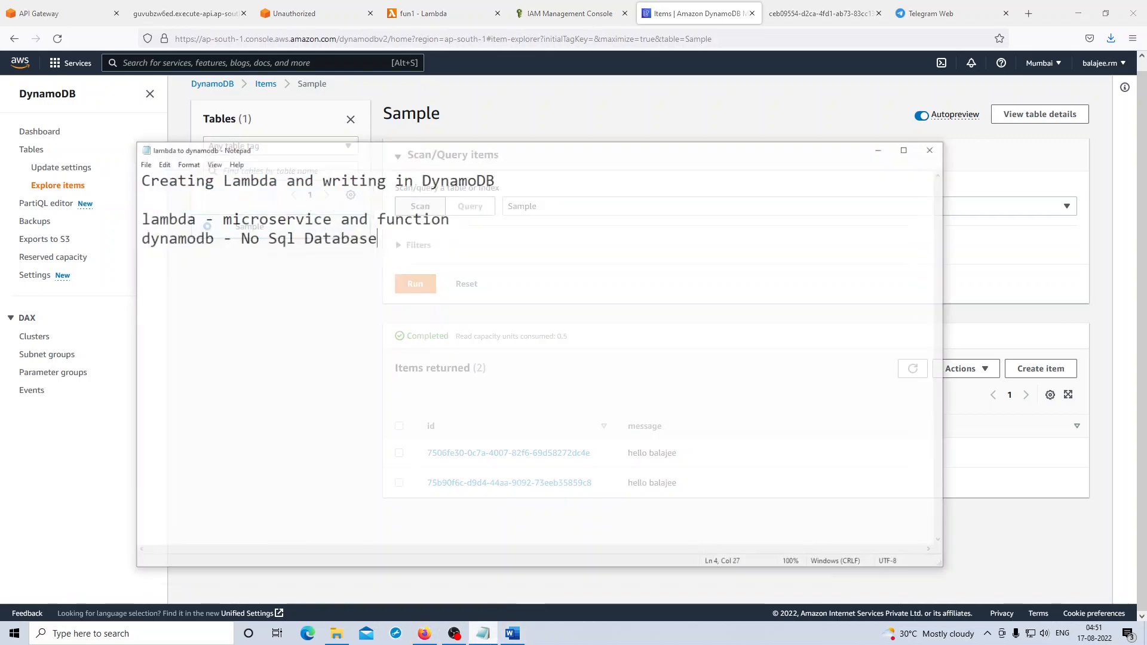